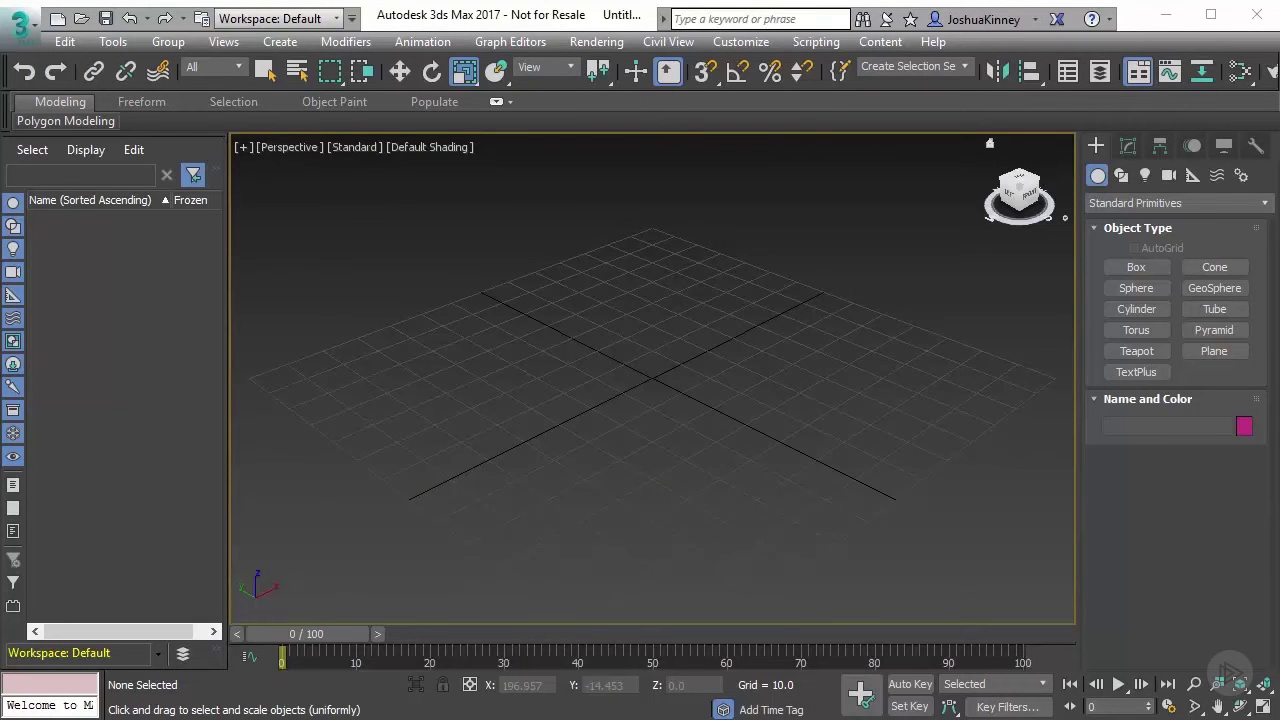
Activate the Box tool under Standard Primitives in the Create panel.
left_click(1134, 268)
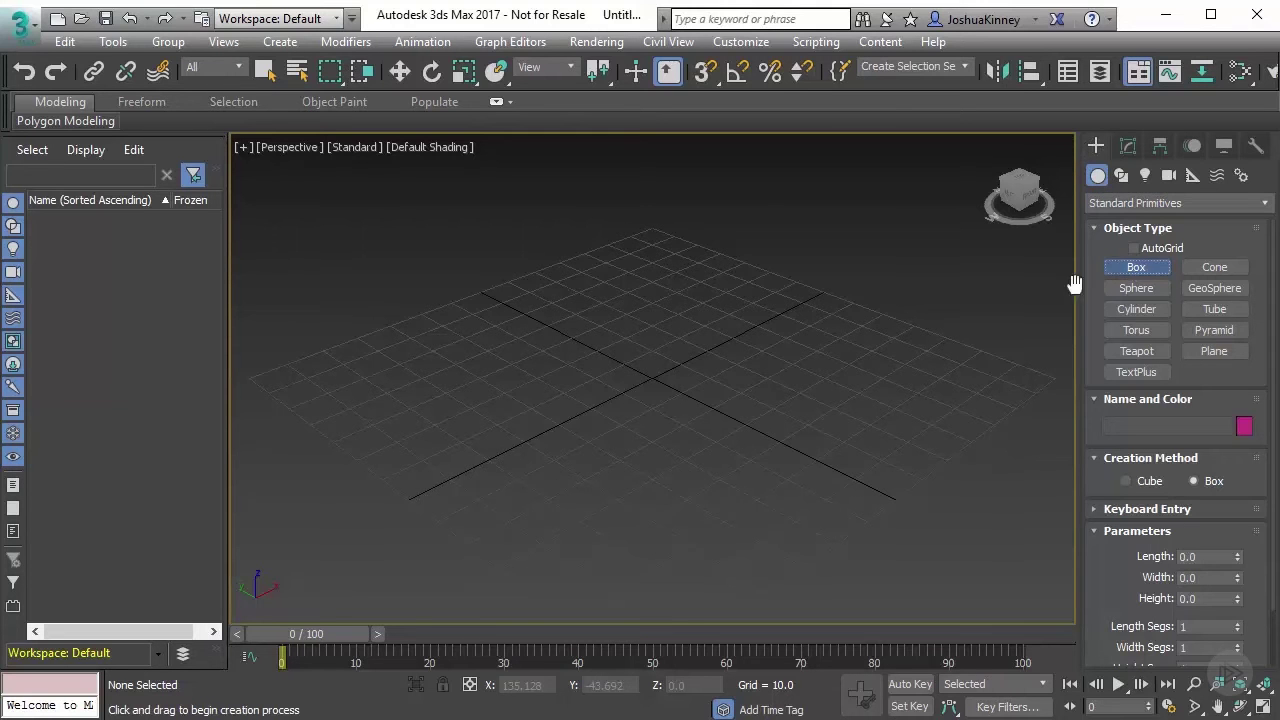
Draw a roughly 52.351-unit cube, Box001, at the grid centre using the Cube creation method.
left_click(1124, 482)
left_click_drag(651, 378, 660, 329)
middle_click_drag(660, 329, 661, 406)
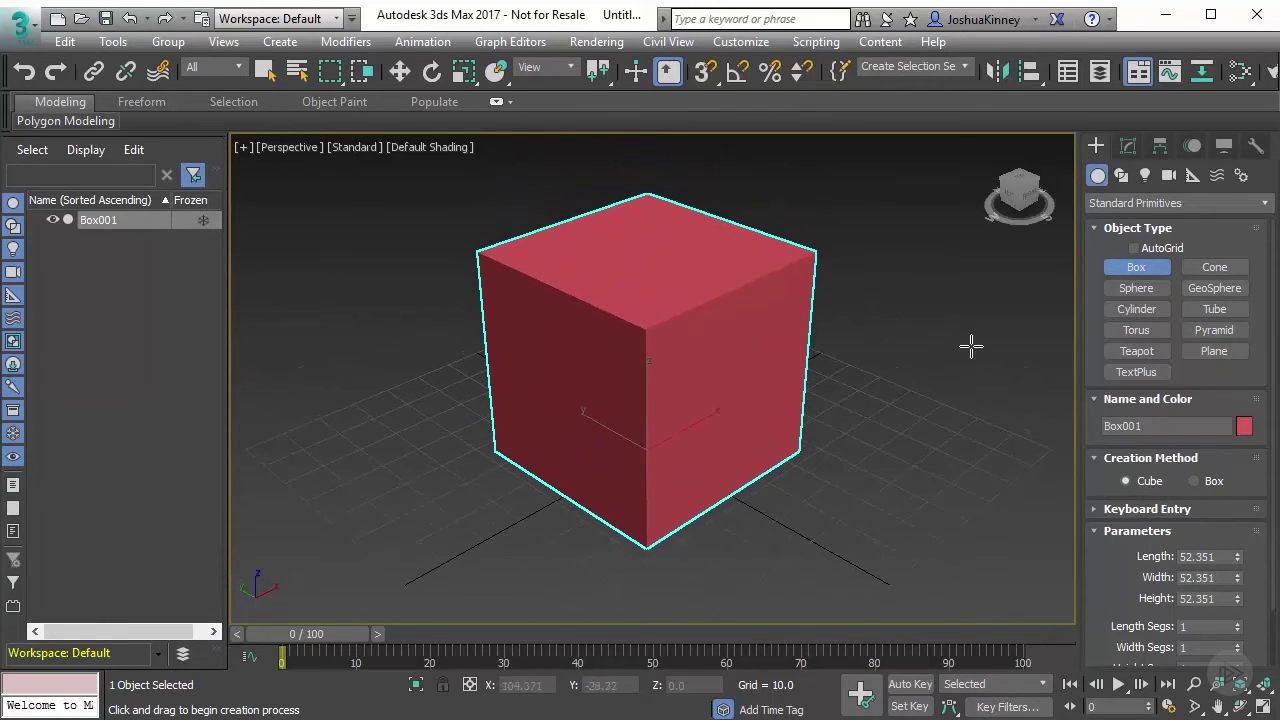
key("r")
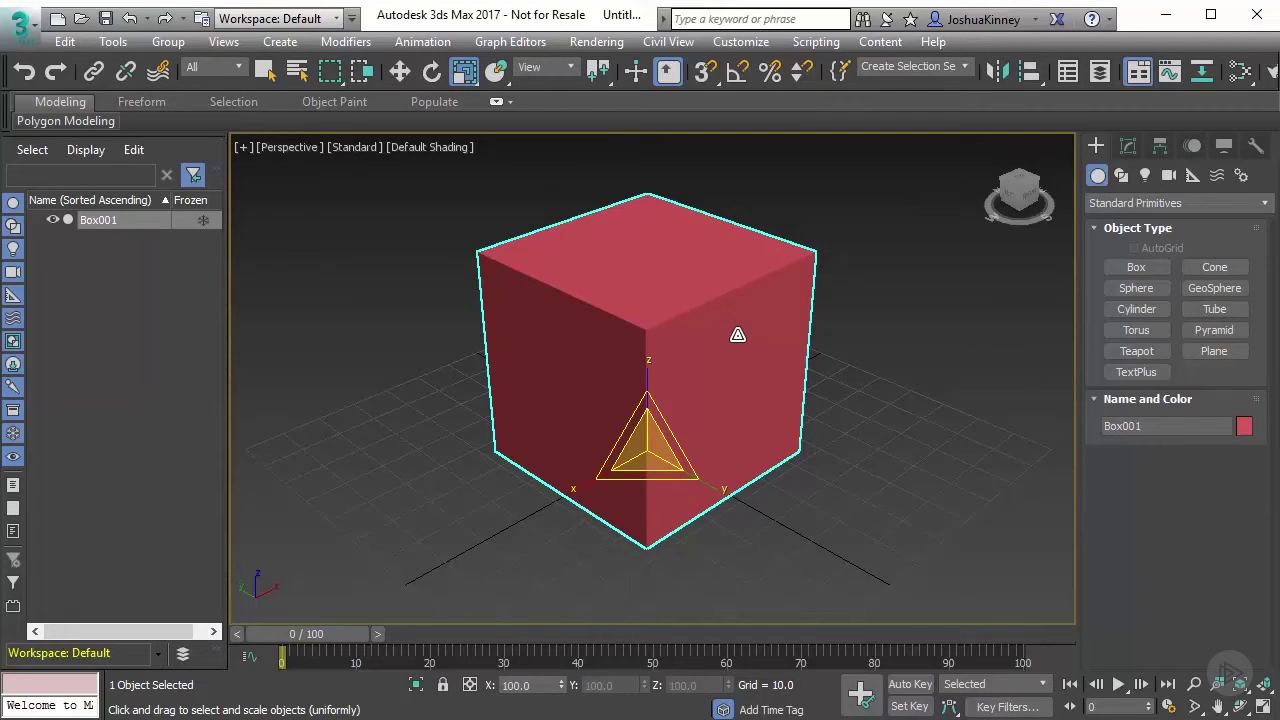
Set Box001's Length, Width and Height to 50 and its Length Segs to 3.
left_click(1127, 146)
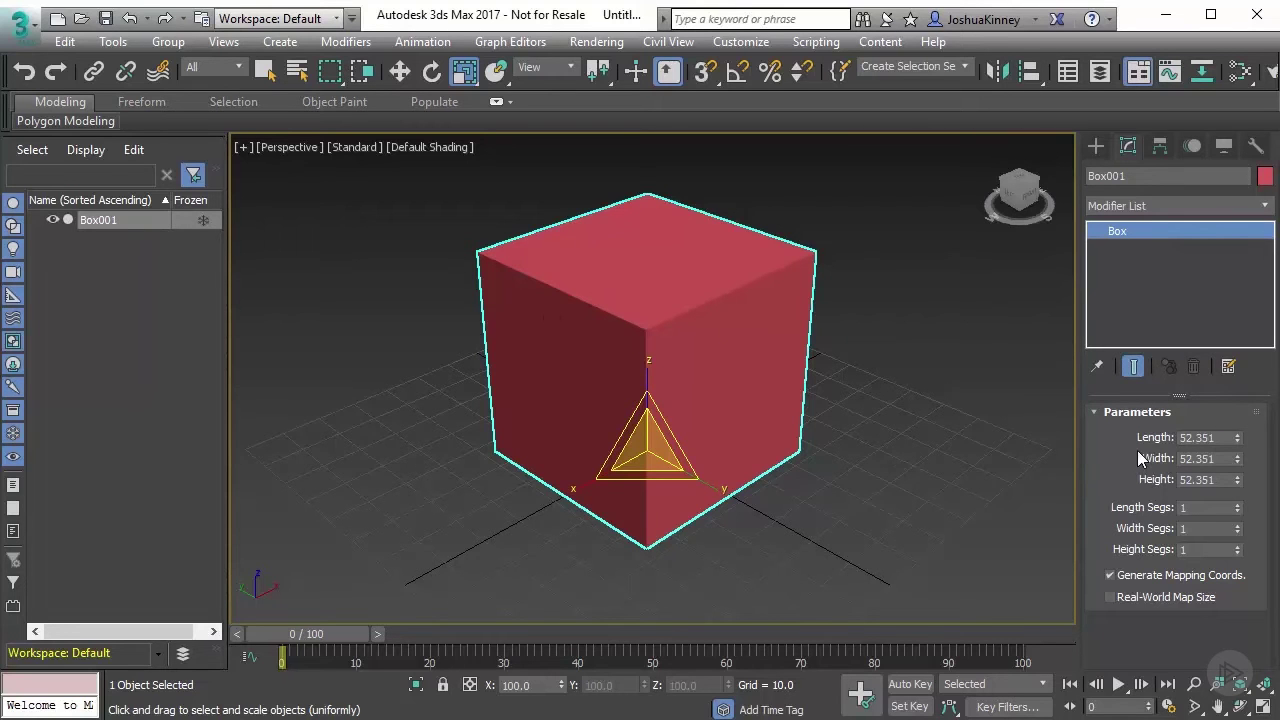
double_click(1219, 442)
type("50")
key("Return")
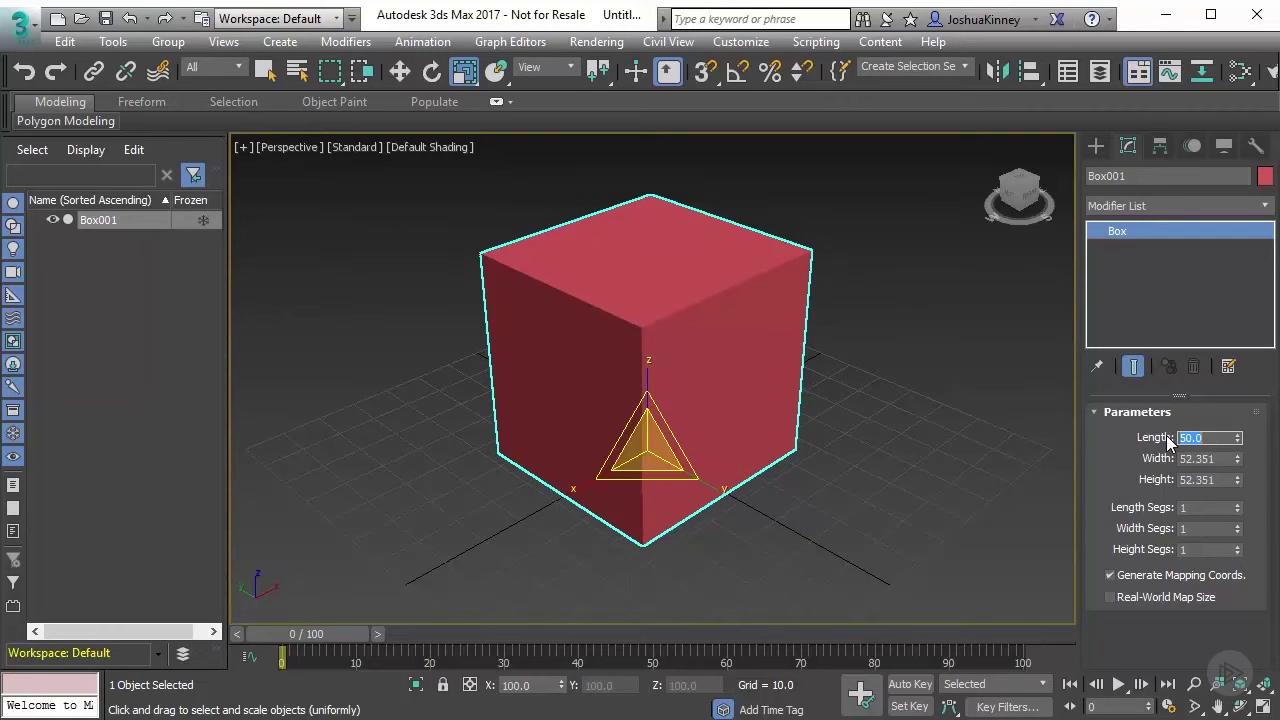
double_click(1206, 459)
type("50")
key("Return")
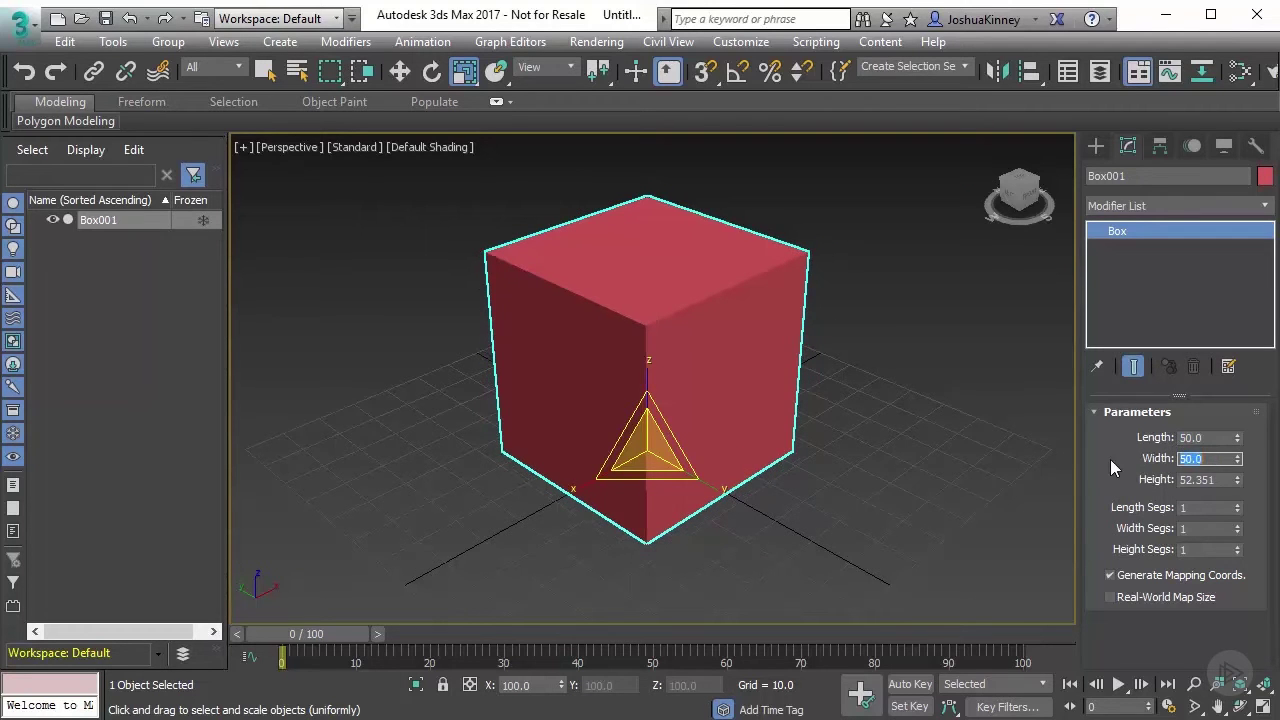
key("Tab")
type("50")
key("Return")
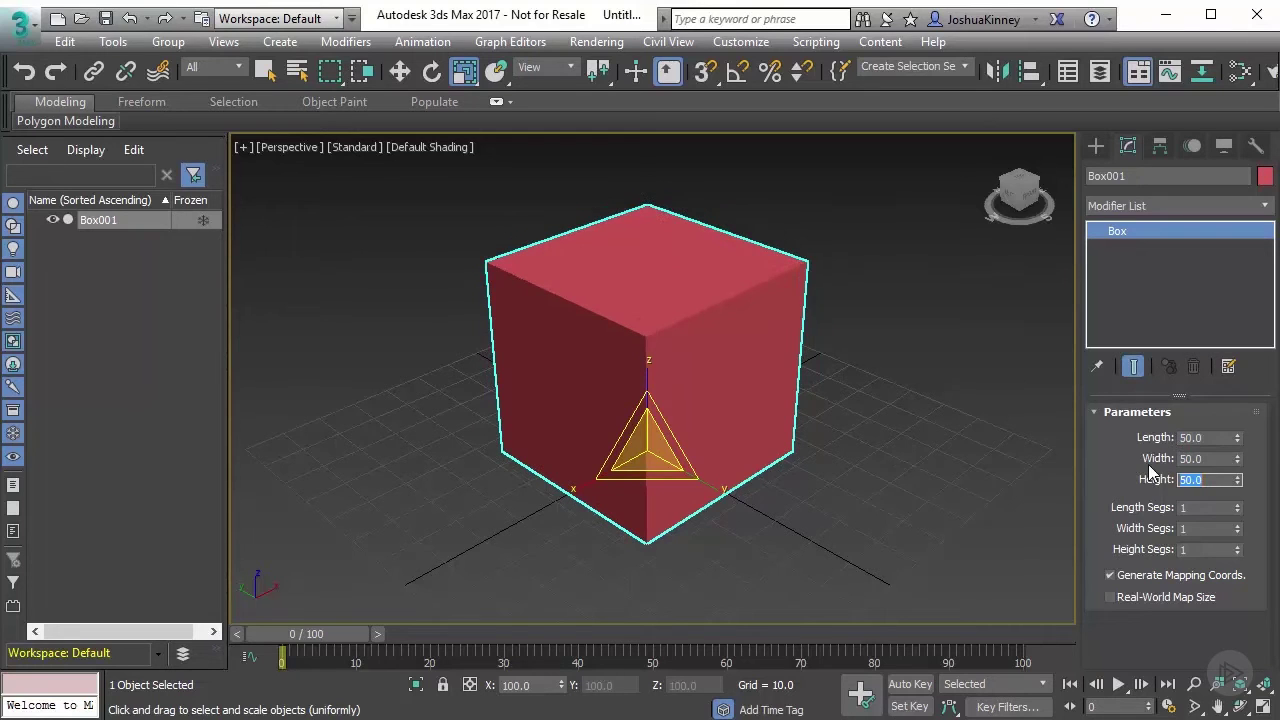
double_click(1238, 504)
Turn on Edged Faces and raise Width Segs and Height Segs to 3.
key("F4")
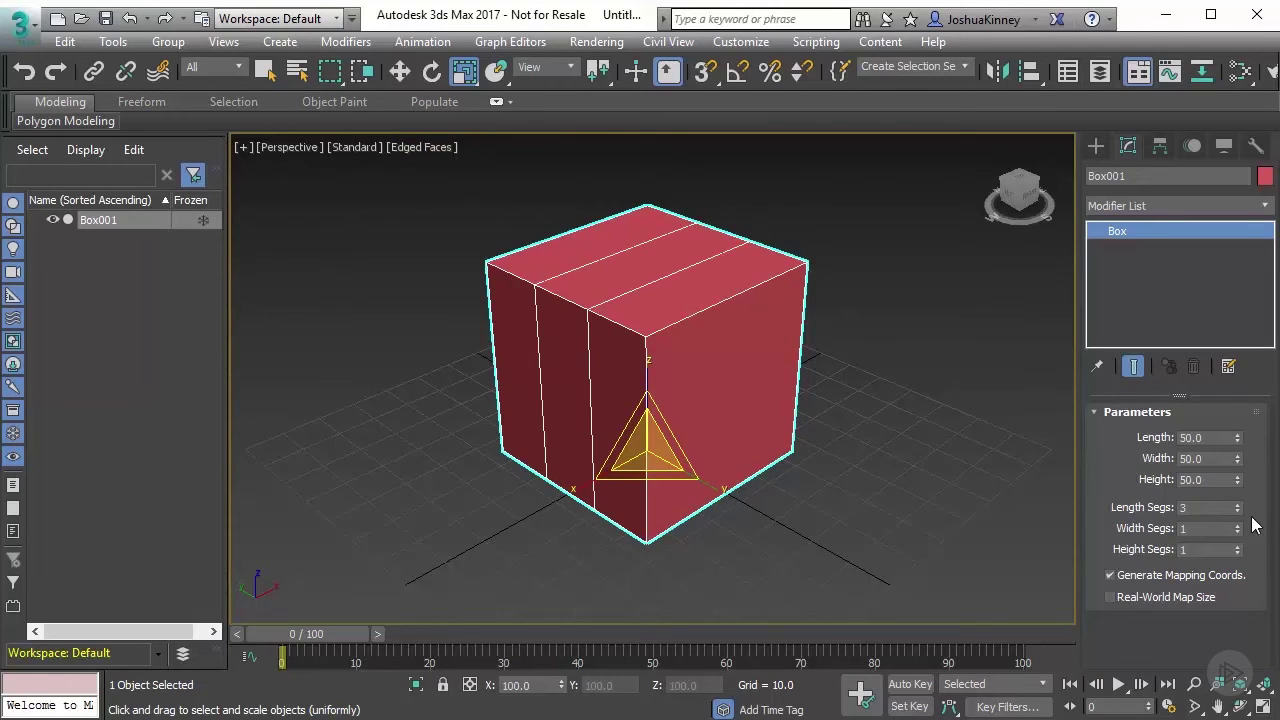
left_click_drag(1238, 515, 1241, 546)
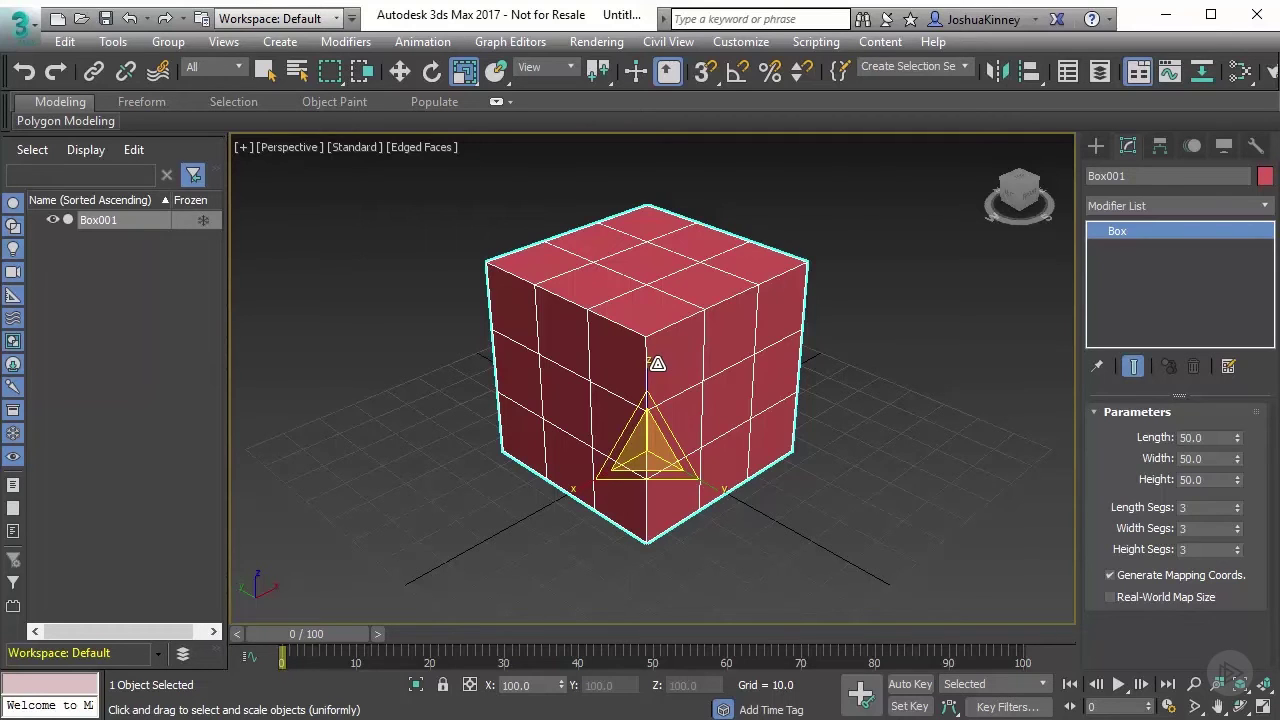
Convert Box001 to an Editable Poly through the right-click Convert To menu.
right_click(657, 363)
mouse_move(815, 566)
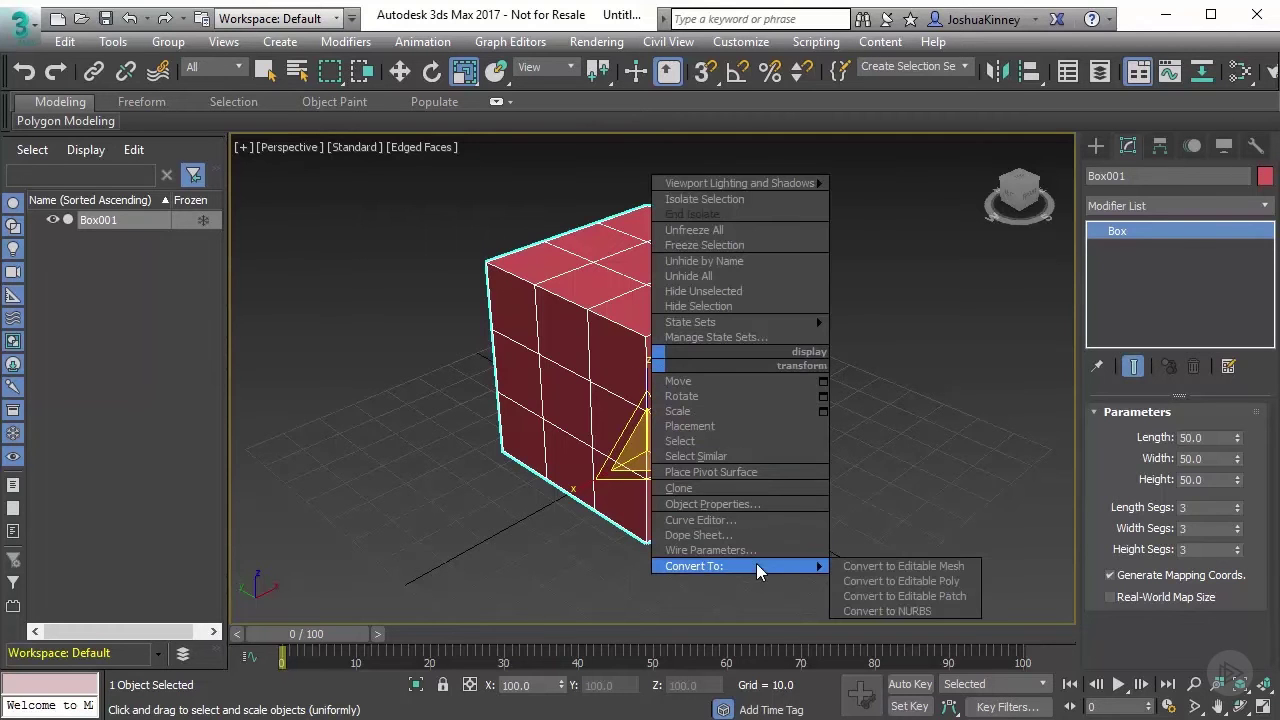
left_click(899, 581)
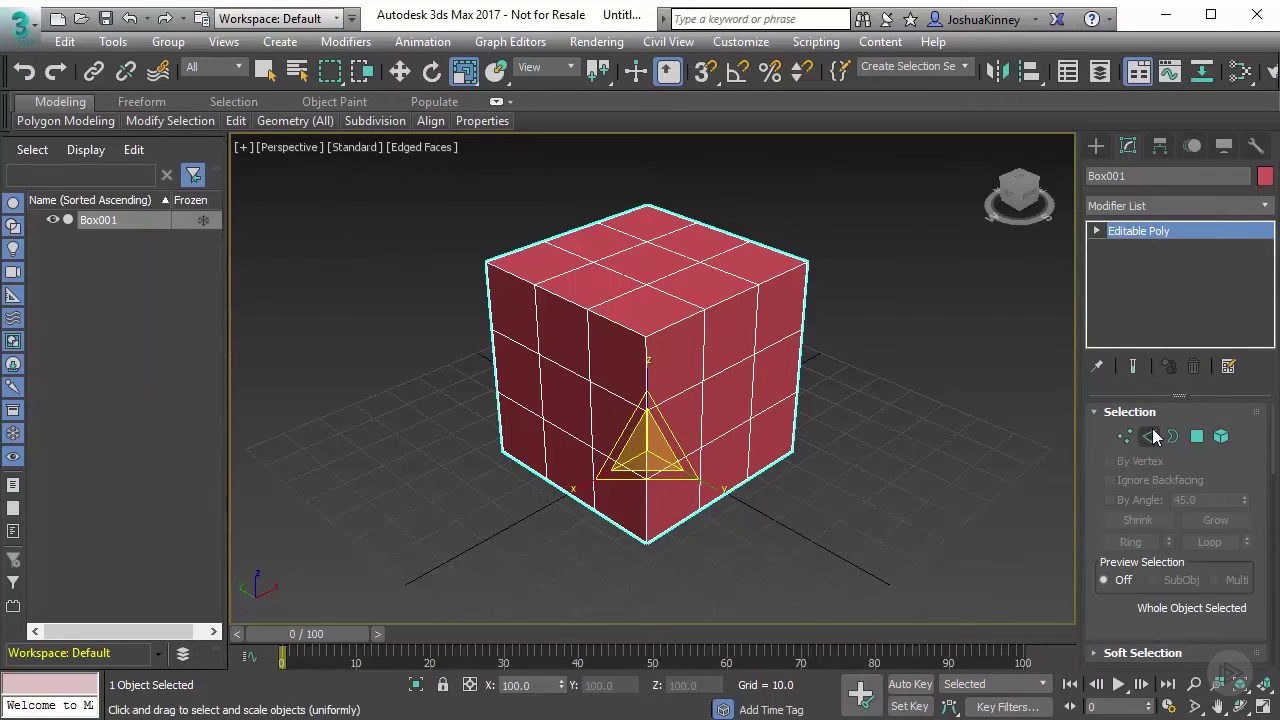
scroll(1177, 527, "down", 3)
scroll(1170, 531, "down", 20)
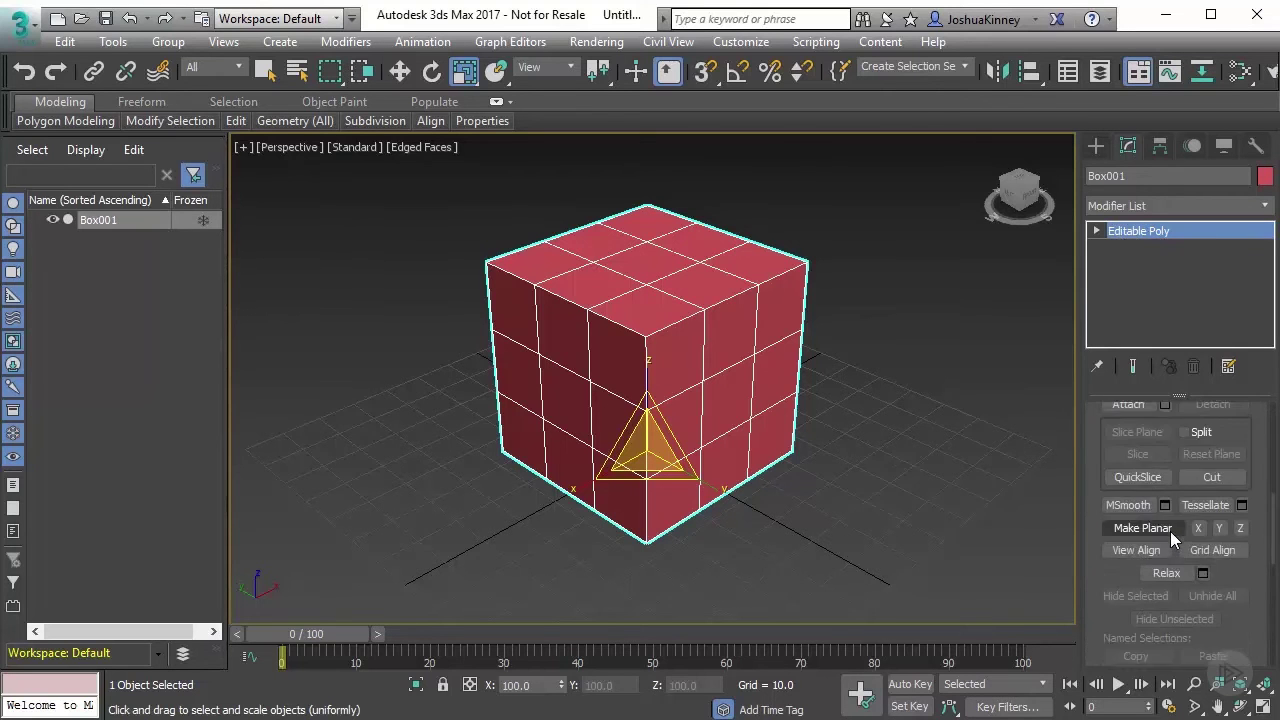
scroll(1158, 543, "up", 20)
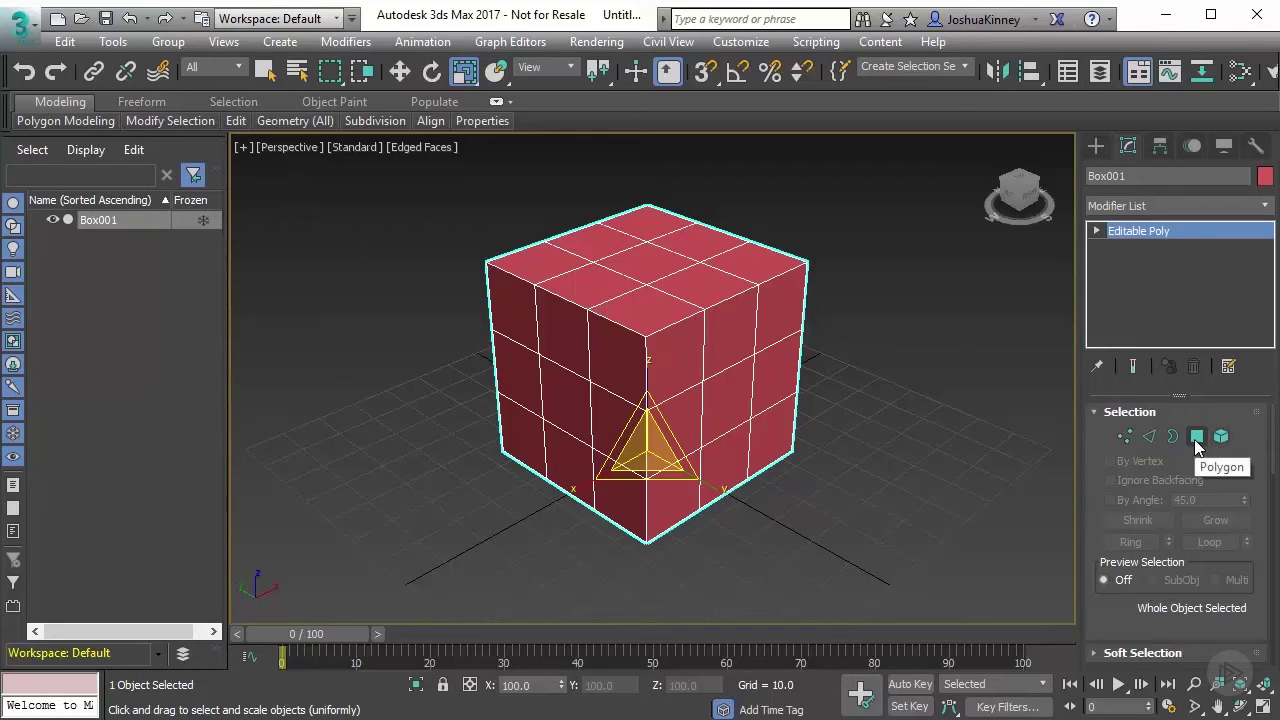
scroll(1194, 439, "down", 1)
scroll(1194, 439, "up", 1)
In Vertex mode, drag the front-top vertex down a little.
left_click(1124, 439)
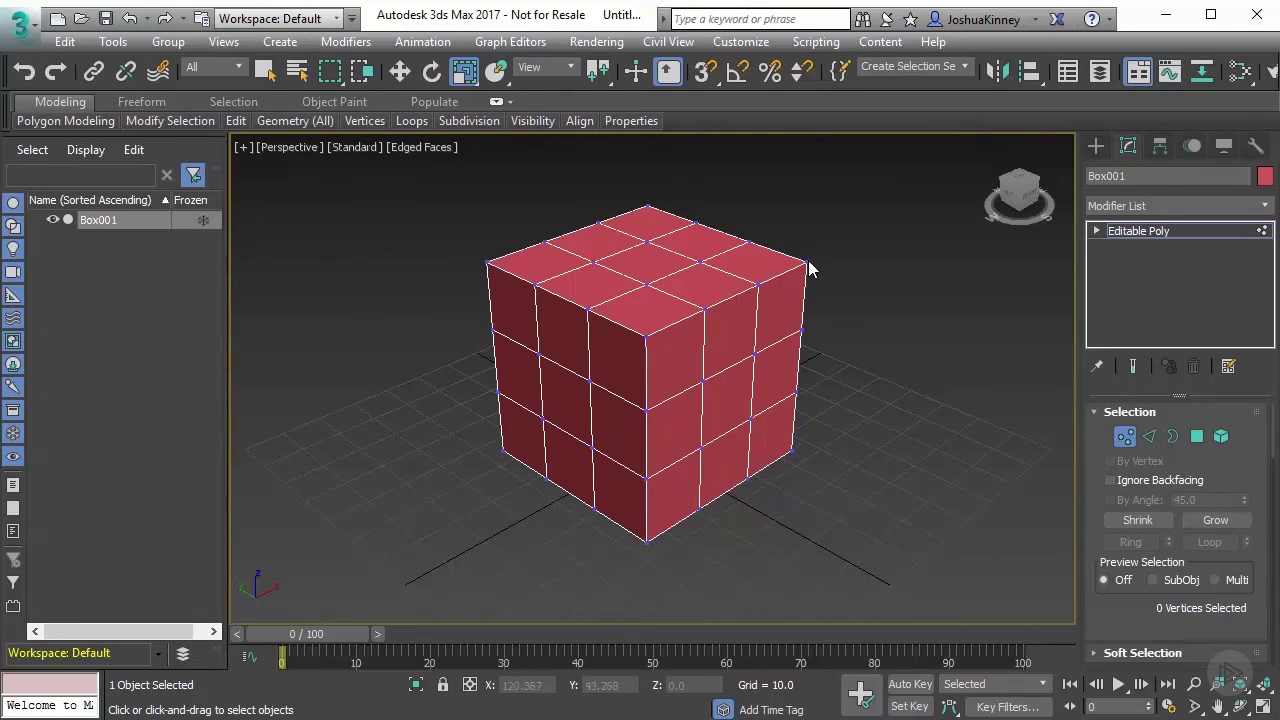
left_click(645, 335)
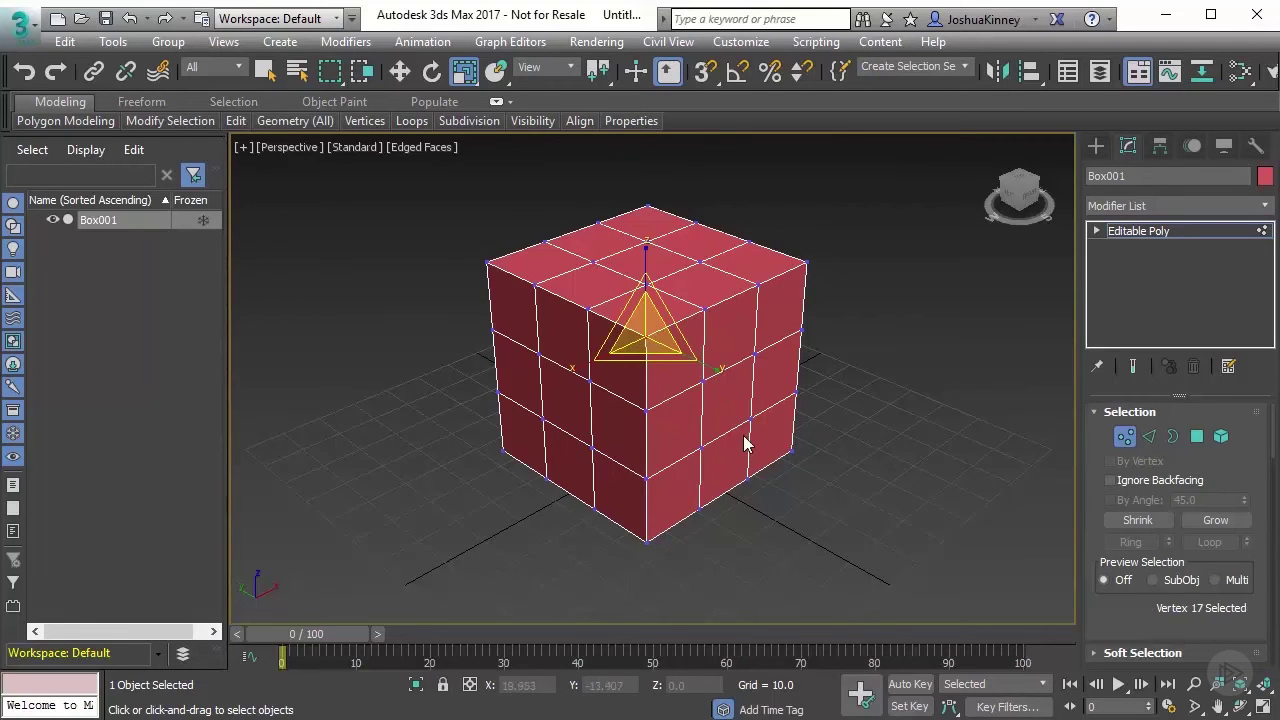
left_click(400, 70)
left_click_drag(646, 278, 630, 417)
Move the vertex toward the upper-left, then undo the move and orbit around the cube.
mouse_move(580, 391)
middle_mouse_down("alt")
mouse_move(725, 392)
mouse_move(597, 374)
middle_mouse_up("alt")
left_click_drag(591, 386, 530, 378)
middle_click_drag(634, 357, 831, 431, "alt")
key("ctrl+z")
key("ctrl+z")
middle_click_drag(689, 422, 674, 371, "alt")
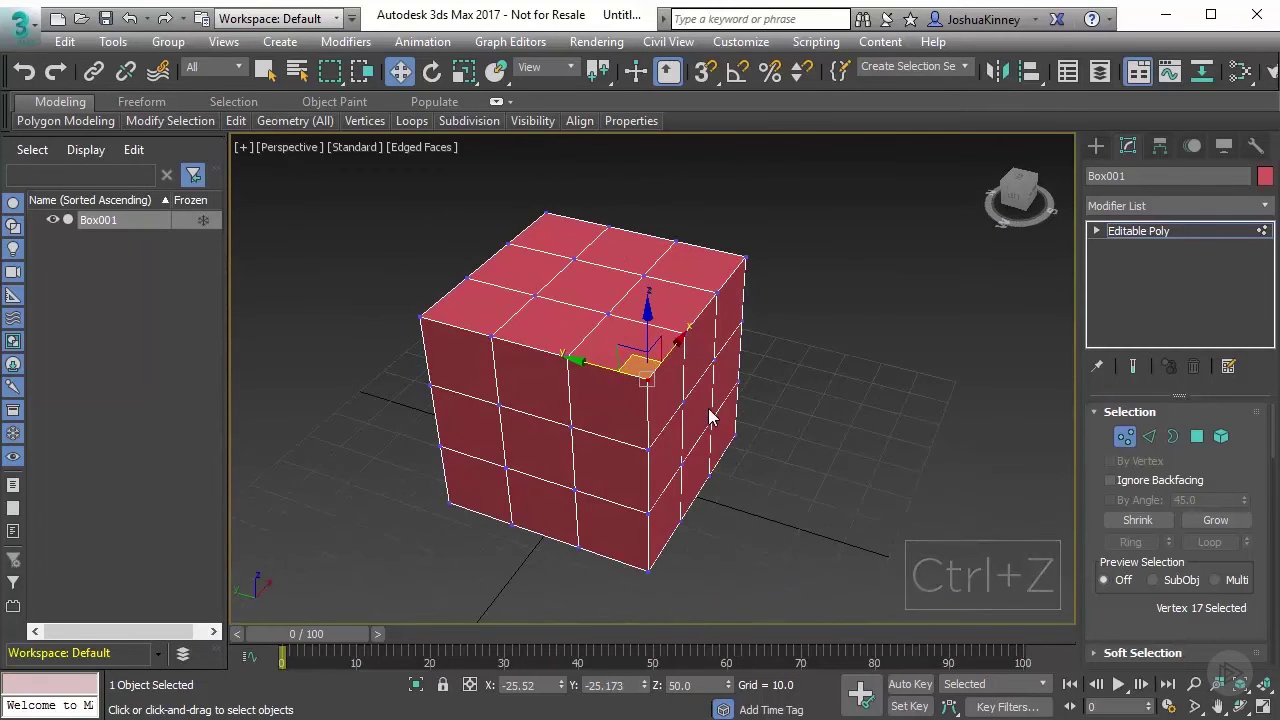
middle_click_drag(631, 423, 587, 394, "alt")
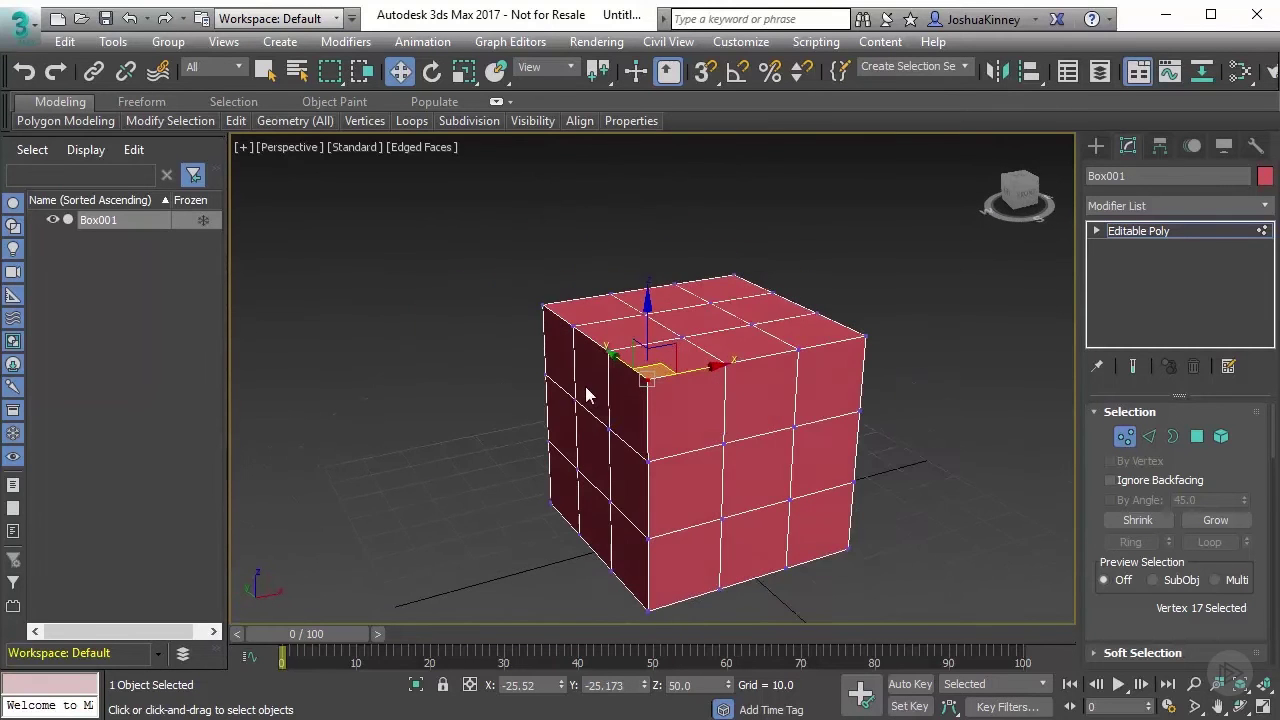
Select four vertices around the front face's centre, then orbit to check the underside.
left_click(723, 440)
left_click(794, 428, "ctrl")
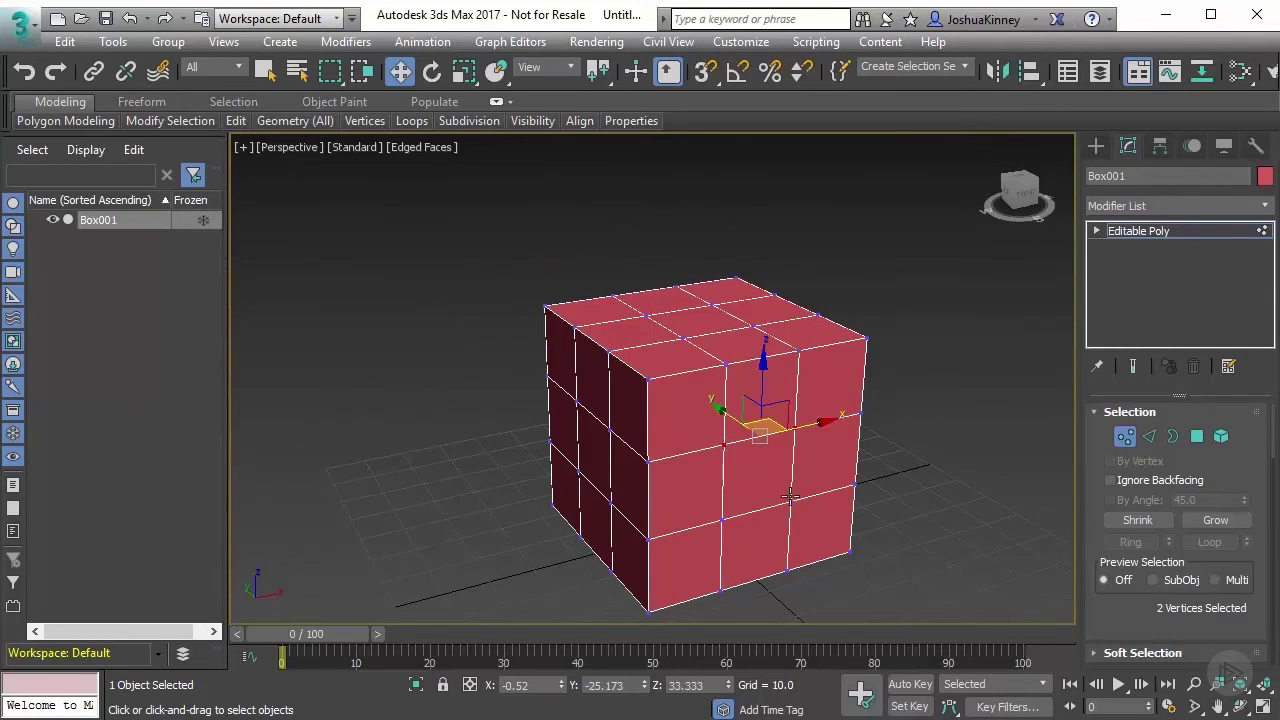
left_click(790, 500, "ctrl")
left_click(721, 517, "ctrl")
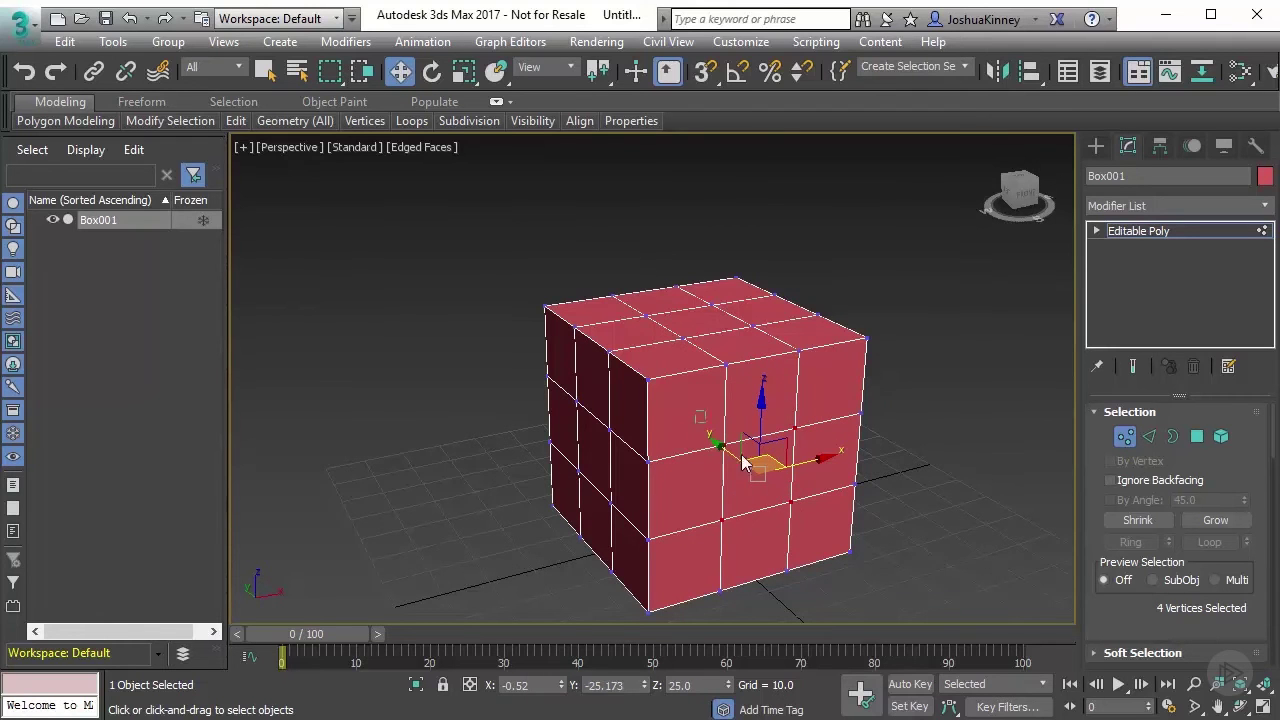
left_click_drag(827, 543, 828, 546)
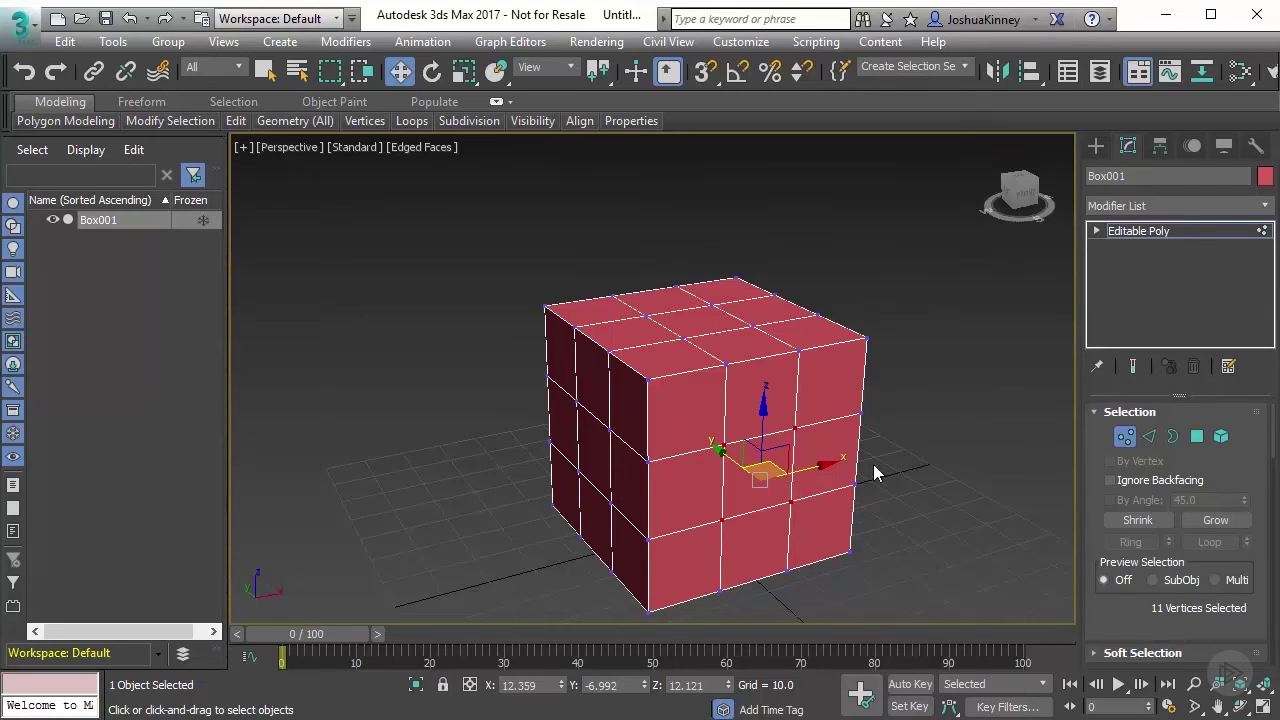
middle_click_drag(875, 464, 911, 470, "alt")
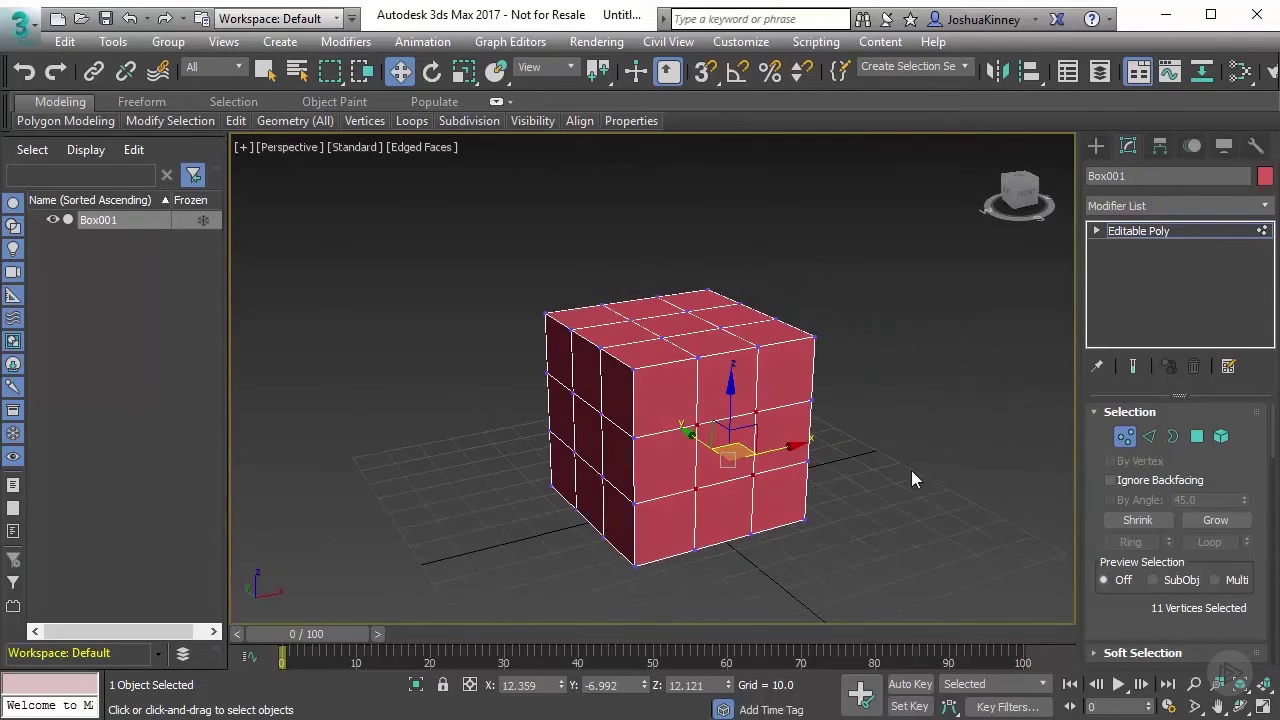
Enable Ignore Backfacing and marquee-select only the four front-face centre vertices.
left_click(1112, 481)
left_click(757, 464)
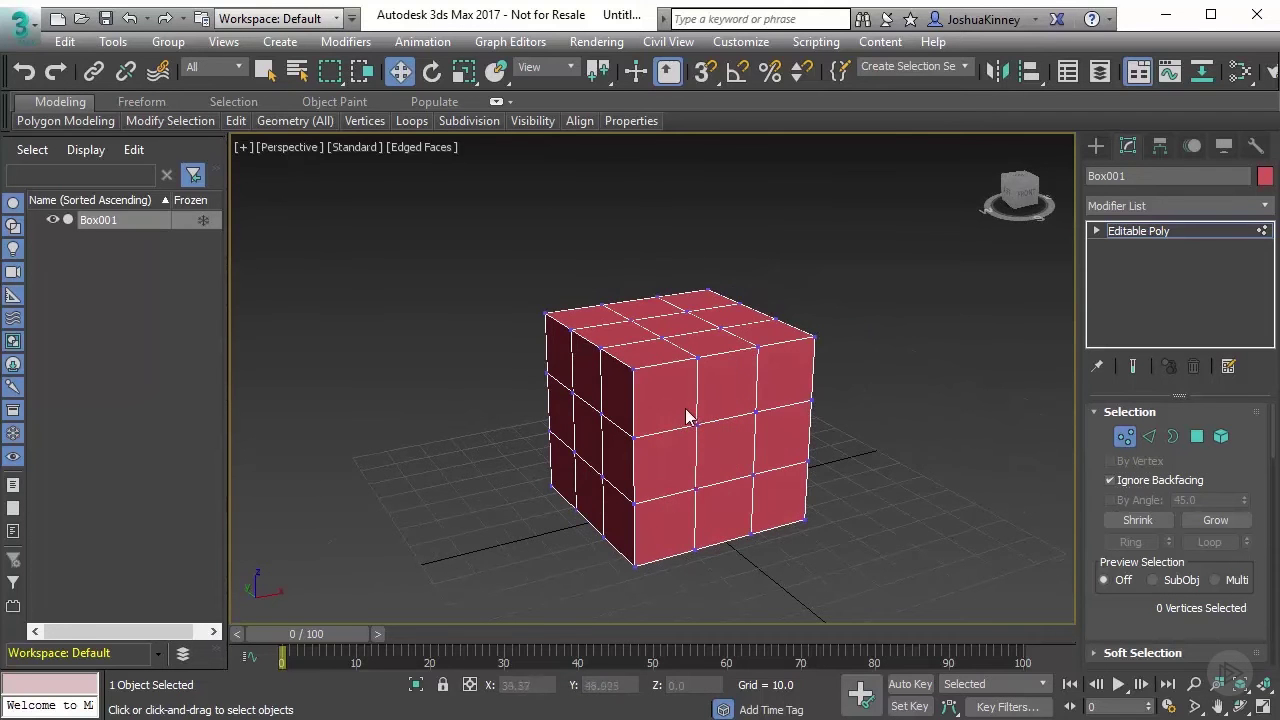
left_click_drag(680, 405, 808, 517)
middle_click_drag(808, 517, 907, 515, "alt")
Push the four vertices in to dent the front, then undo the dent and view changes.
middle_click_drag(700, 443, 686, 423, "alt")
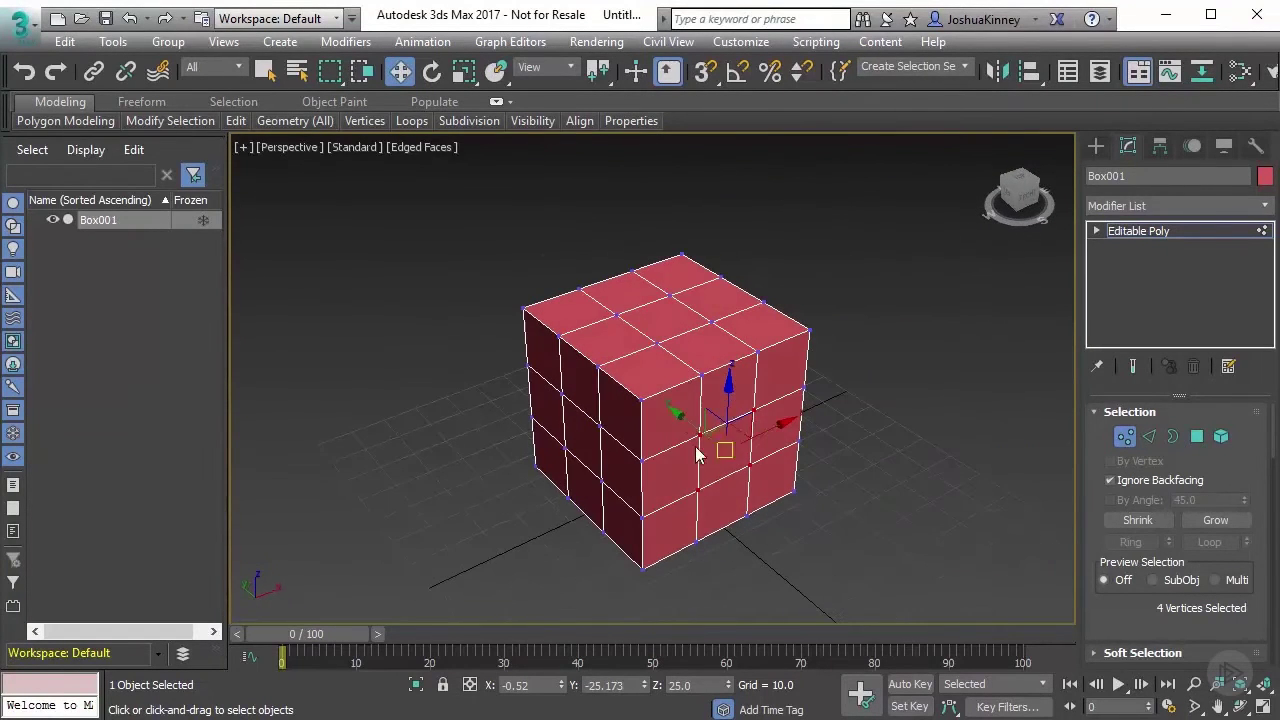
left_click_drag(680, 414, 737, 451)
middle_click_drag(737, 451, 682, 338, "alt")
key("shift+z")
key("shift+z")
key("ctrl+z")
key("shift+z")
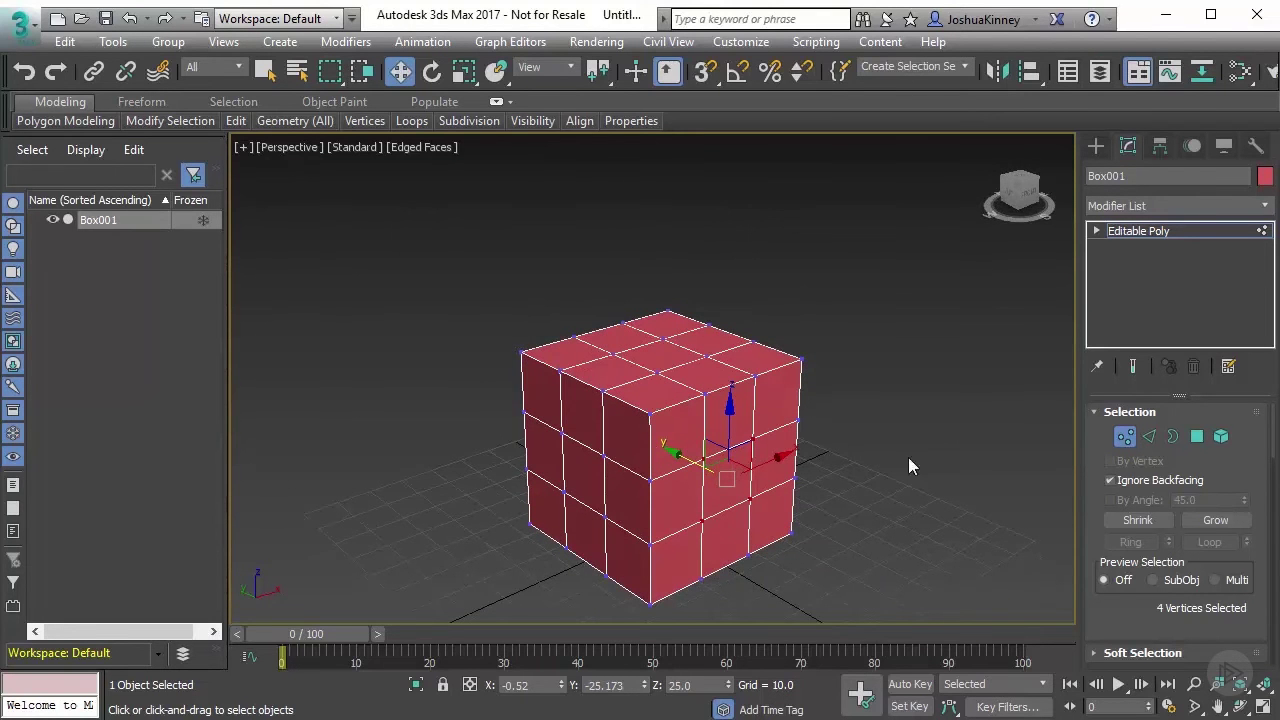
In Edge mode, select an edge on the box's top rim.
left_click(1150, 436)
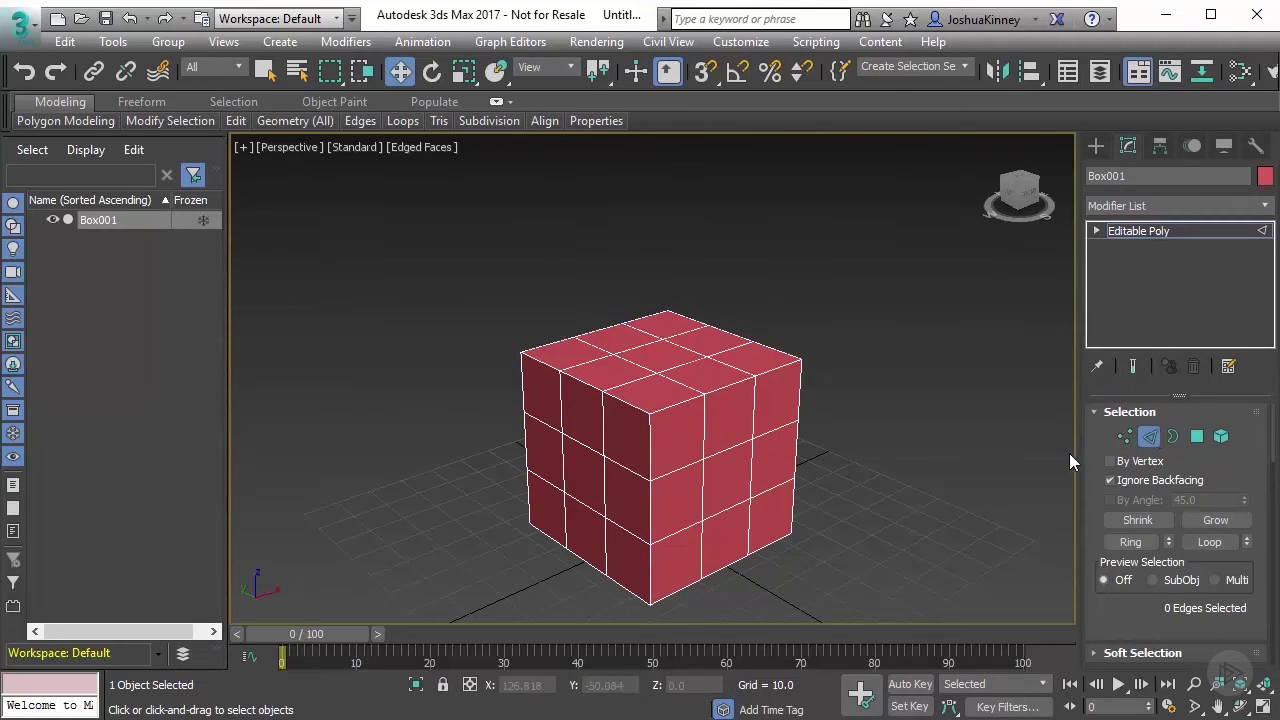
left_click(697, 414)
scroll(696, 411, "up", 2)
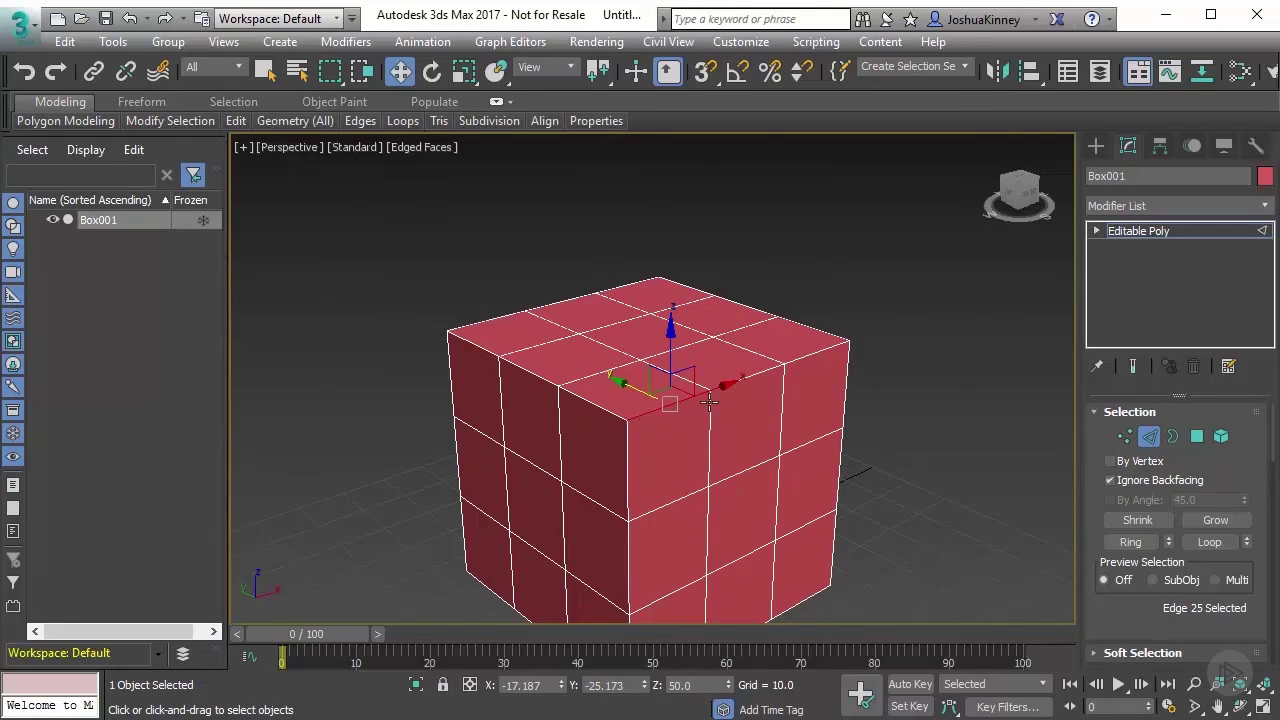
middle_click_drag(666, 417, 641, 432, "alt")
left_click(743, 343)
mouse_move(743, 343)
middle_mouse_down("alt")
mouse_move(737, 300)
mouse_move(737, 323)
middle_mouse_up("alt")
Pull the top edge outward to stretch the side, then undo the stretch.
left_click_drag(712, 322, 853, 340)
middle_click_drag(853, 340, 640, 276, "alt")
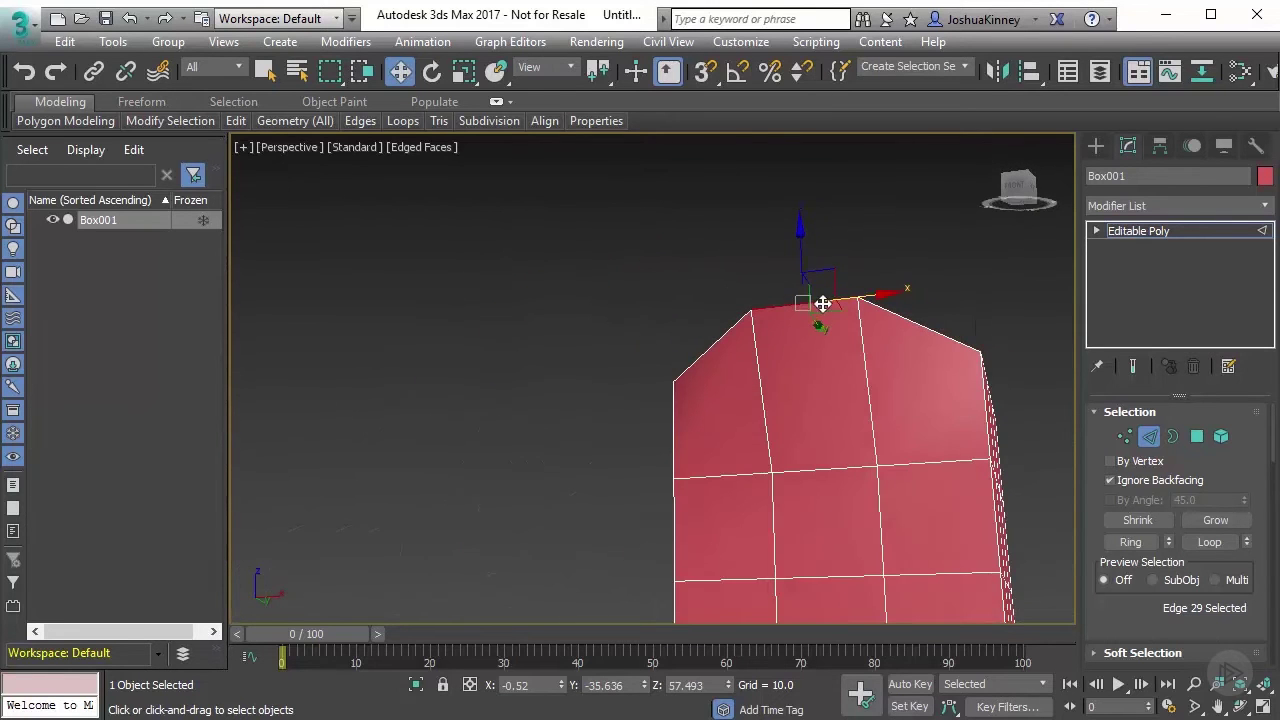
middle_click_drag(818, 310, 943, 400, "alt")
key("ctrl+z")
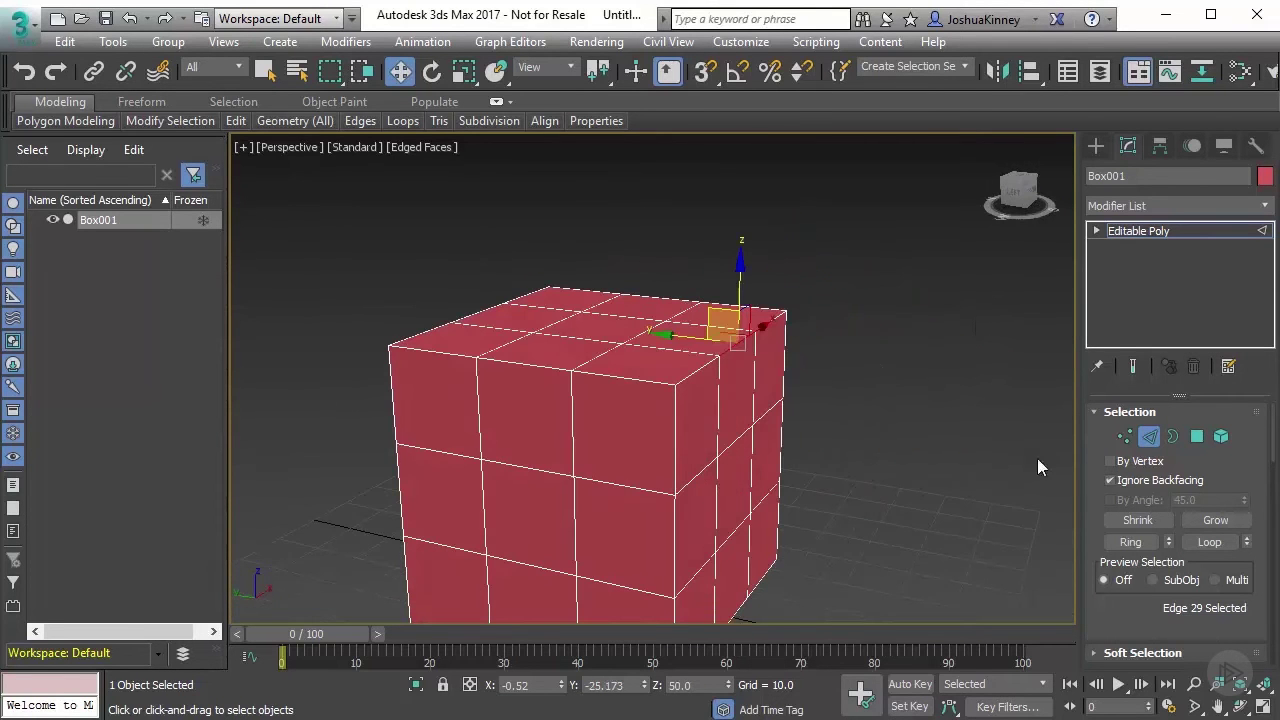
In Border mode, clear the selection and marquee around the box, finding no open borders.
left_click(1172, 436)
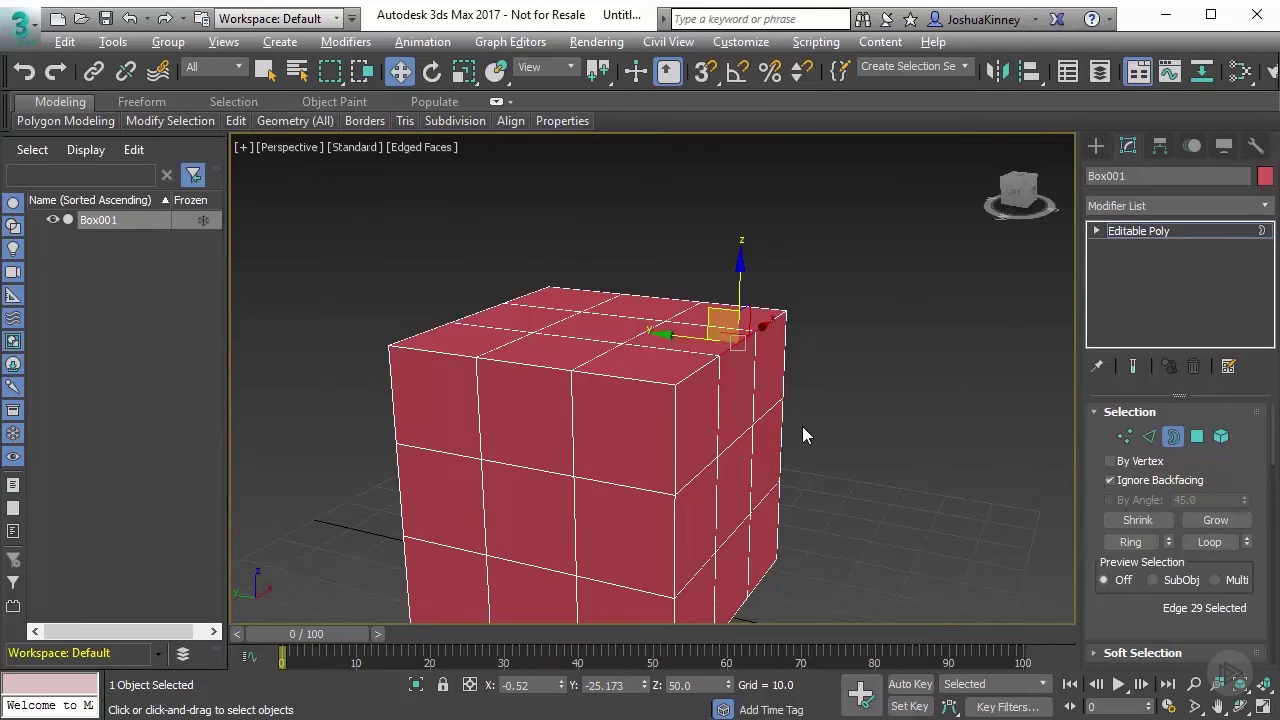
left_click(829, 463)
scroll(857, 460, "up", 2)
scroll(856, 458, "down", 4)
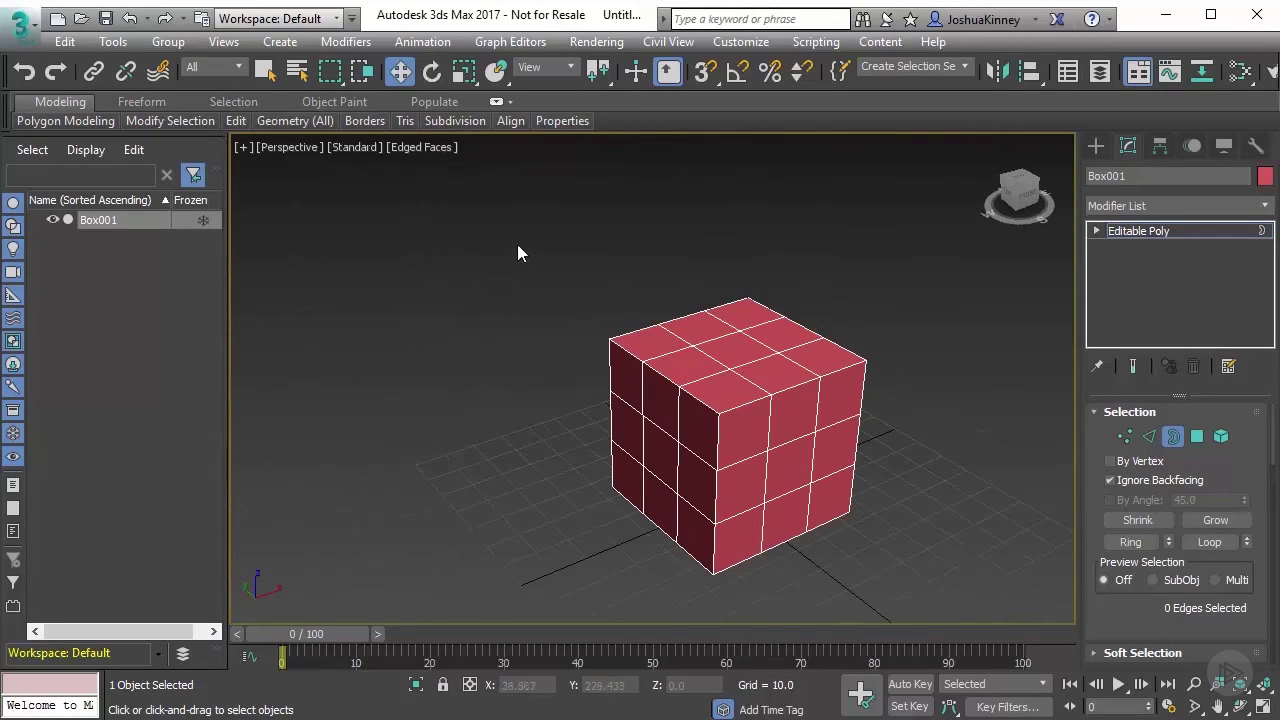
left_click_drag(502, 212, 882, 532)
left_click_drag(971, 609, 972, 609)
middle_click_drag(674, 491, 963, 508, "alt")
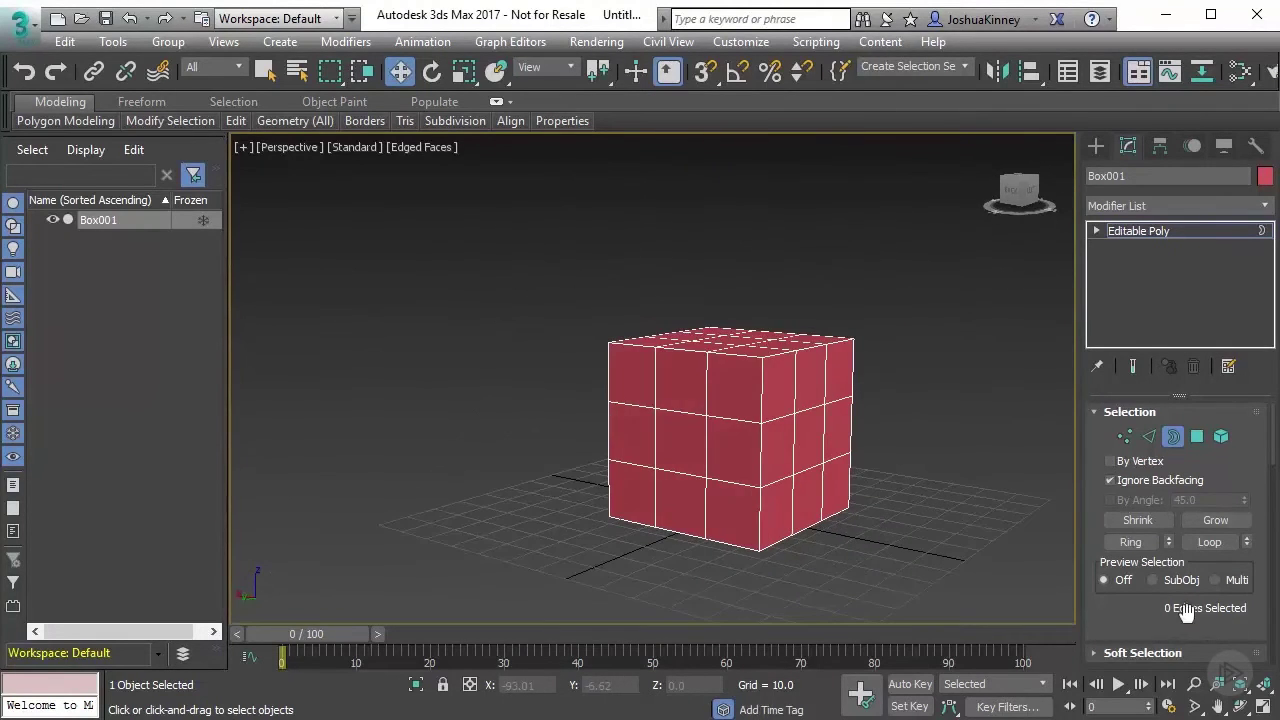
left_click_drag(530, 276, 829, 420)
middle_click_drag(829, 420, 811, 428, "alt")
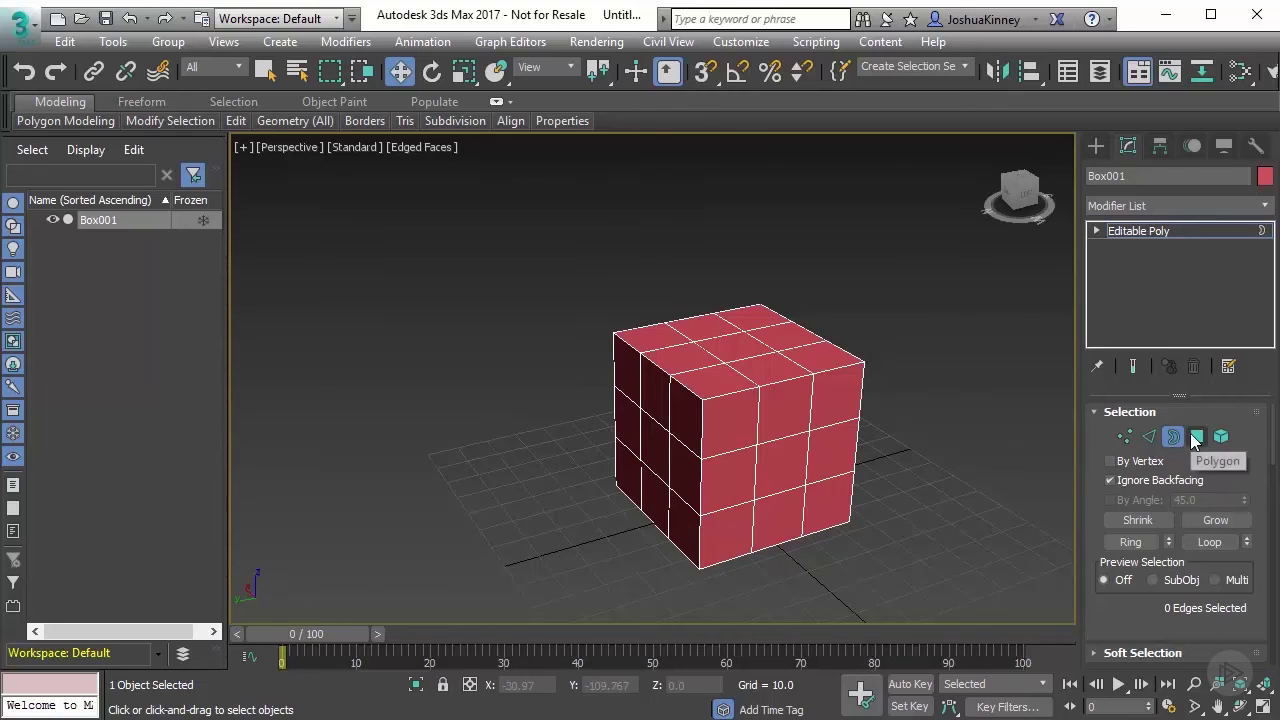
In Polygon mode, select the upper-row face just left of the top-middle face.
left_click(1197, 437)
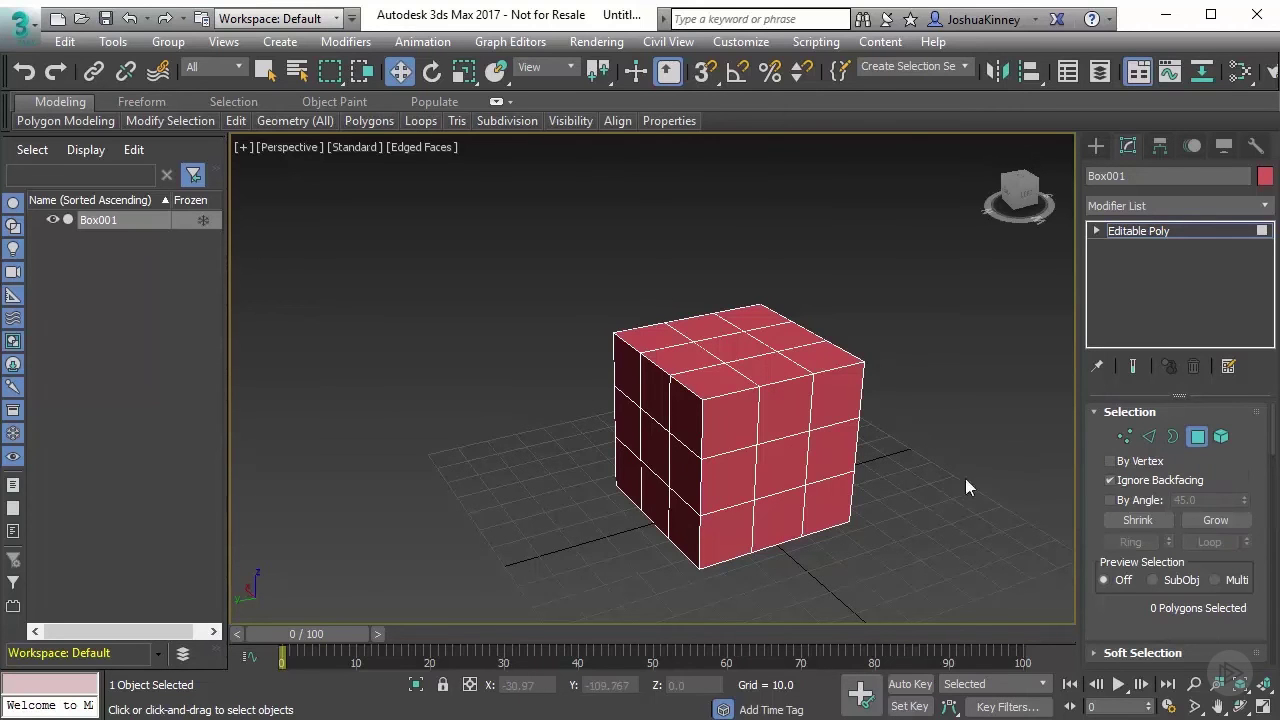
left_click(789, 466)
left_click(847, 459)
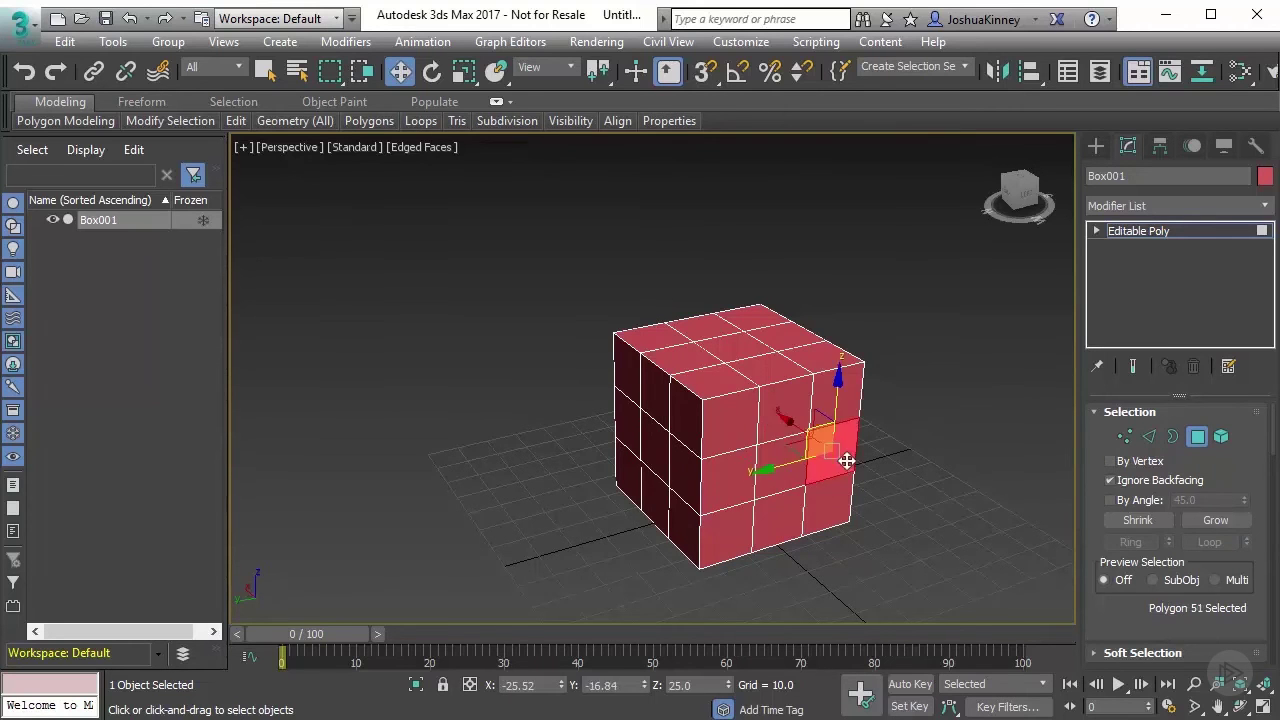
left_click(830, 390)
left_click(783, 402)
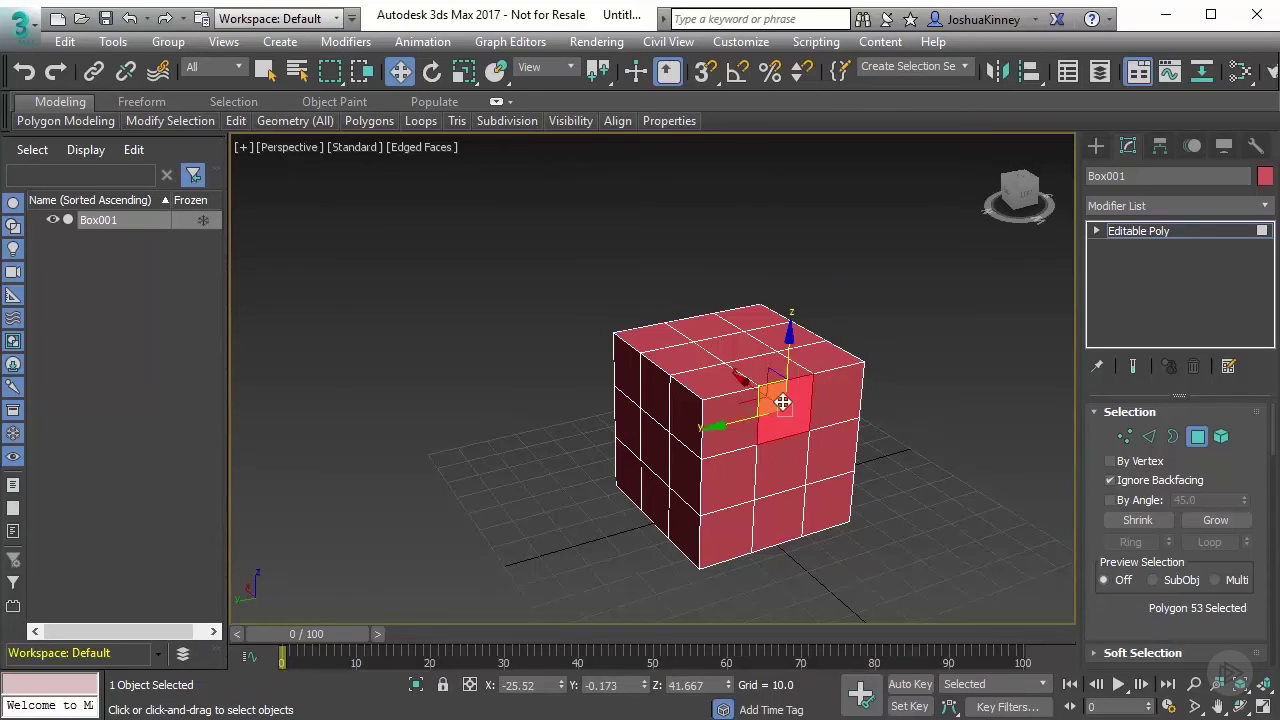
left_click(730, 425)
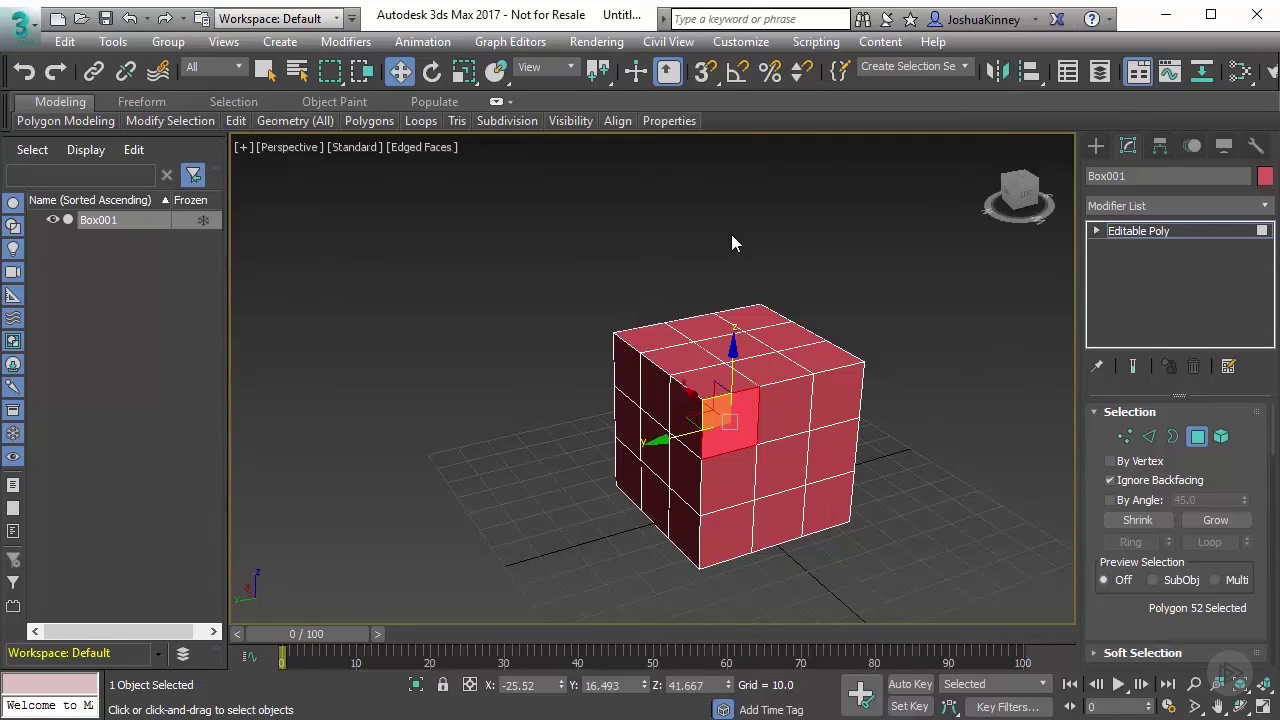
scroll(731, 244, "up", 3)
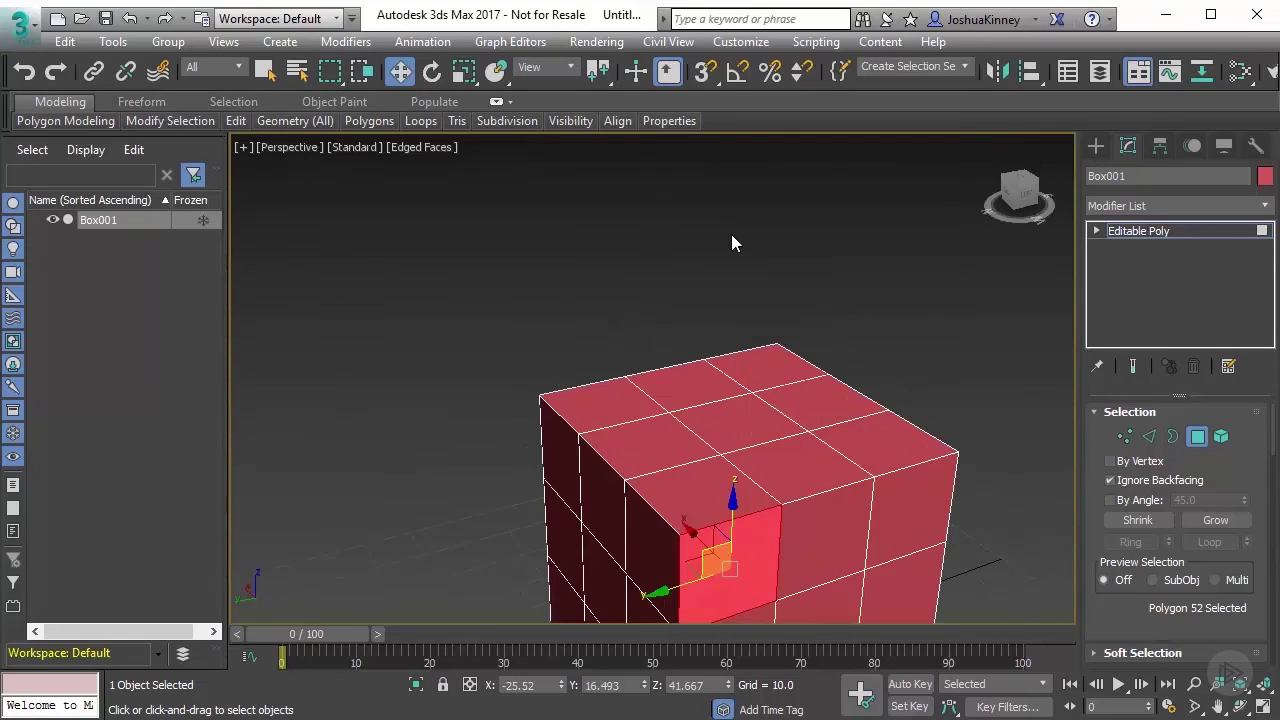
middle_click_drag(730, 413, 658, 280)
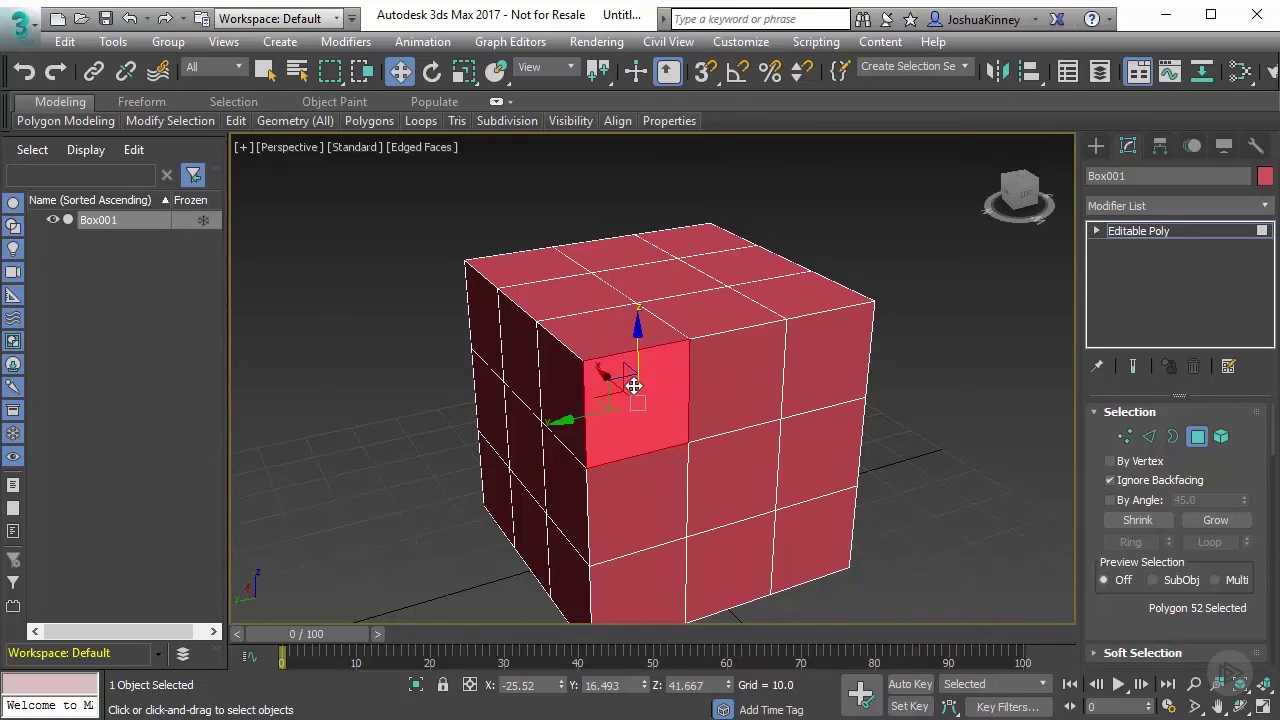
Select the top, centre and bottom faces of the front middle column.
left_click(763, 431)
left_click(768, 398)
left_click(830, 382)
left_click(830, 454)
left_click(808, 537)
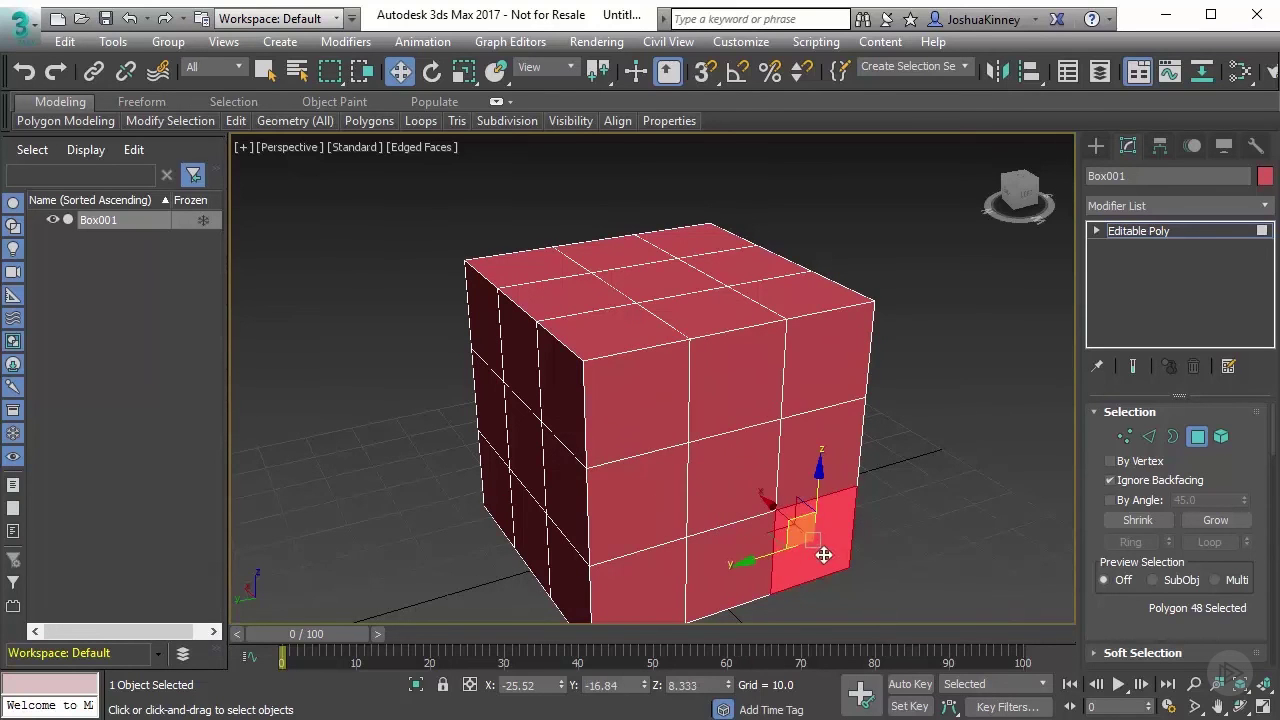
left_click(727, 489)
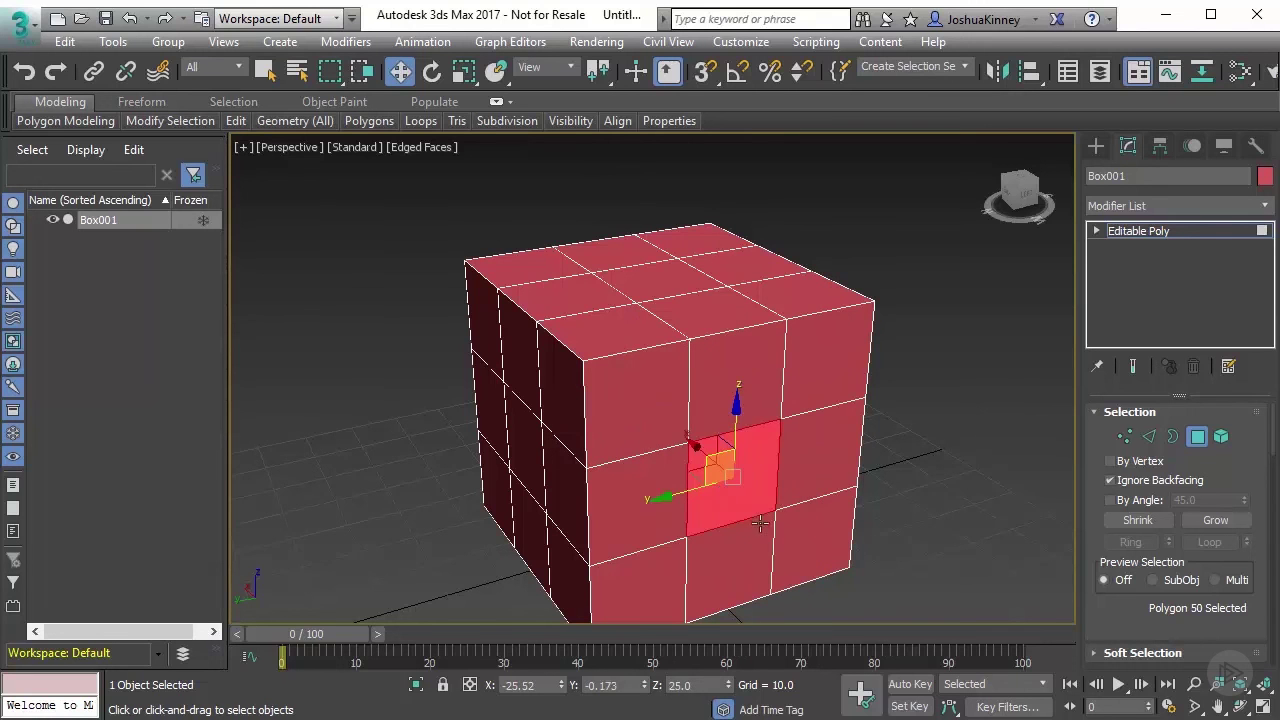
left_click(705, 566, "ctrl")
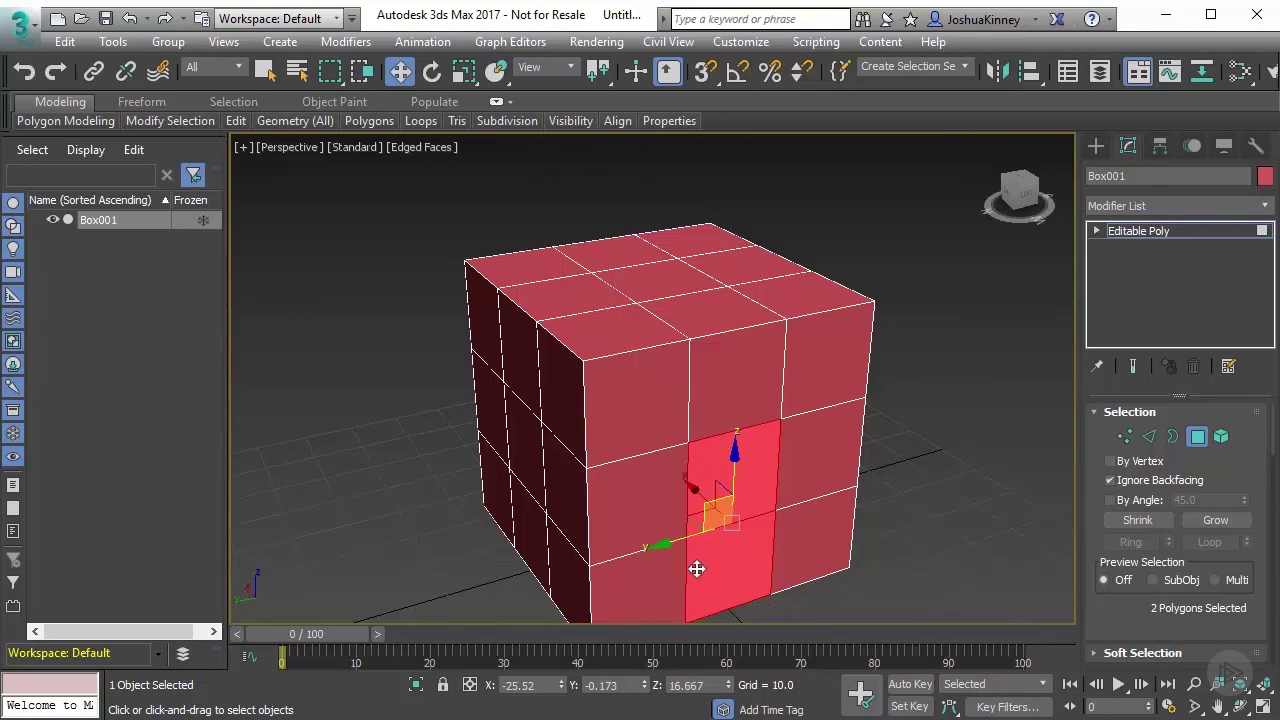
left_click(718, 396, "ctrl")
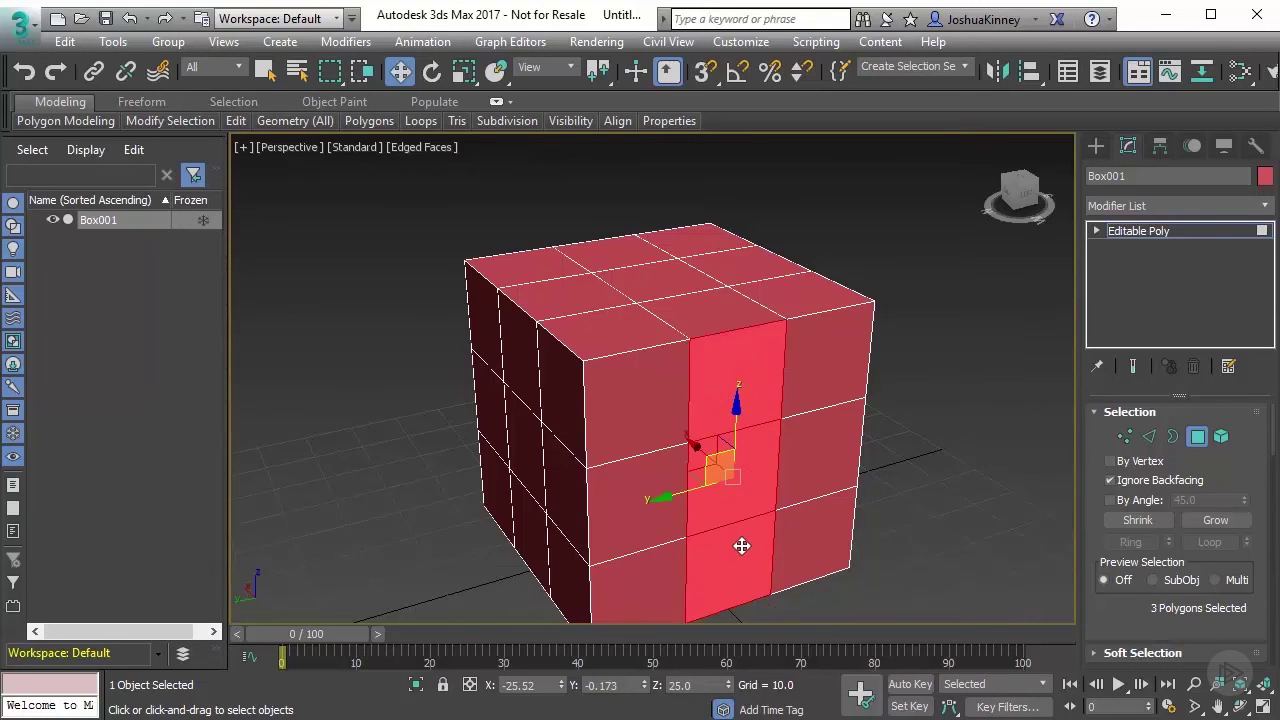
Delete the three selected faces and orbit to inspect the resulting vertical slot.
key("Delete")
middle_click_drag(740, 543, 711, 440, "alt")
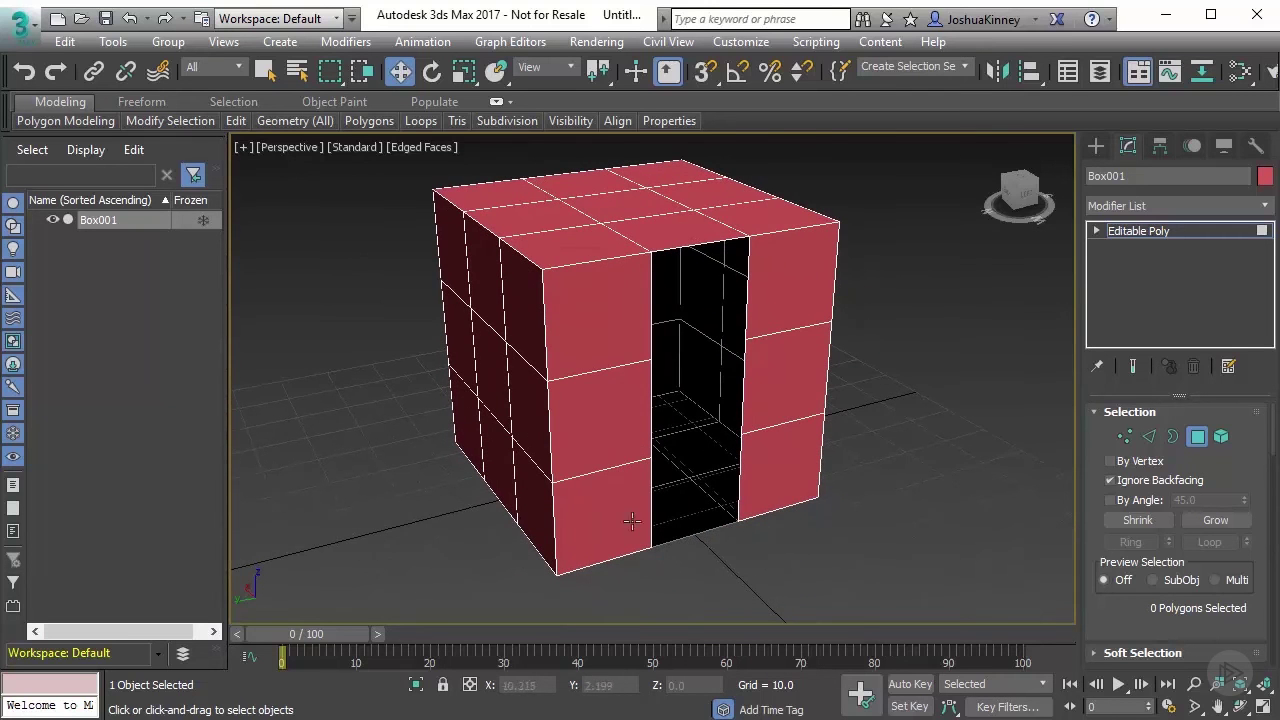
middle_click_drag(805, 453, 732, 445, "alt")
middle_click_drag(603, 437, 709, 437, "alt")
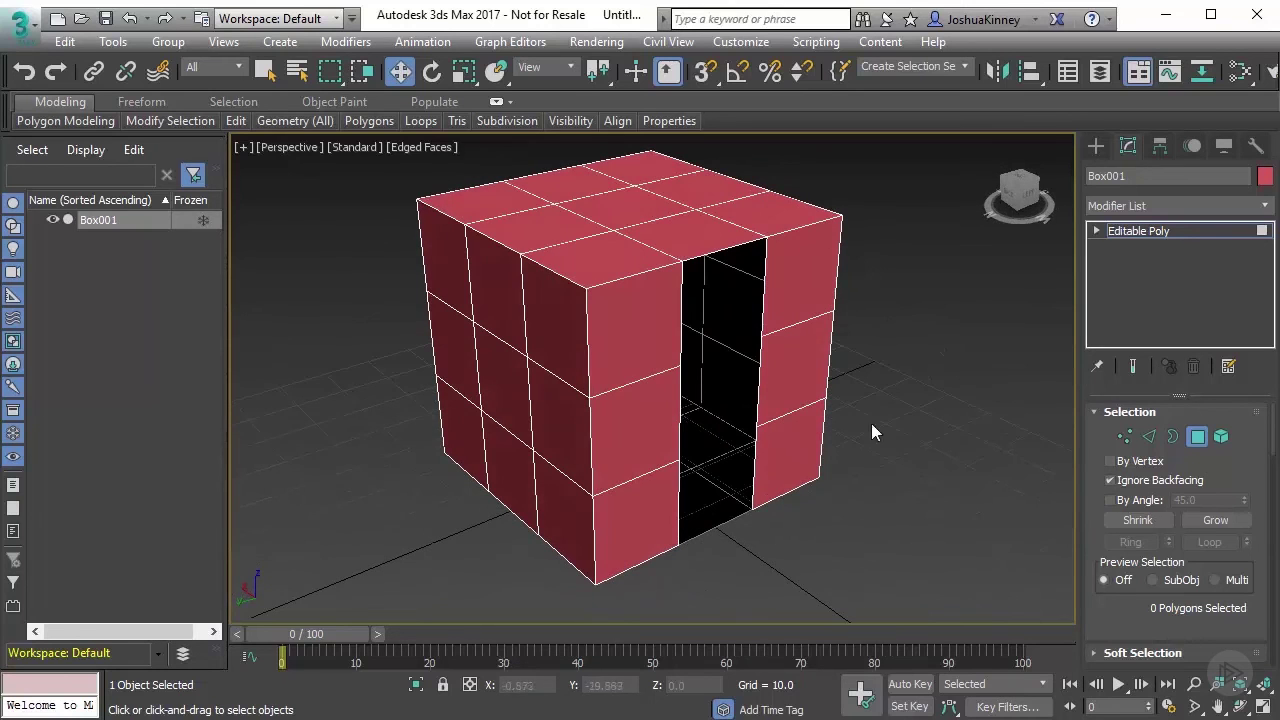
Select the slot's open border and Shift-drag it outward along X into a protruding column.
left_click(1174, 437)
left_click(760, 403)
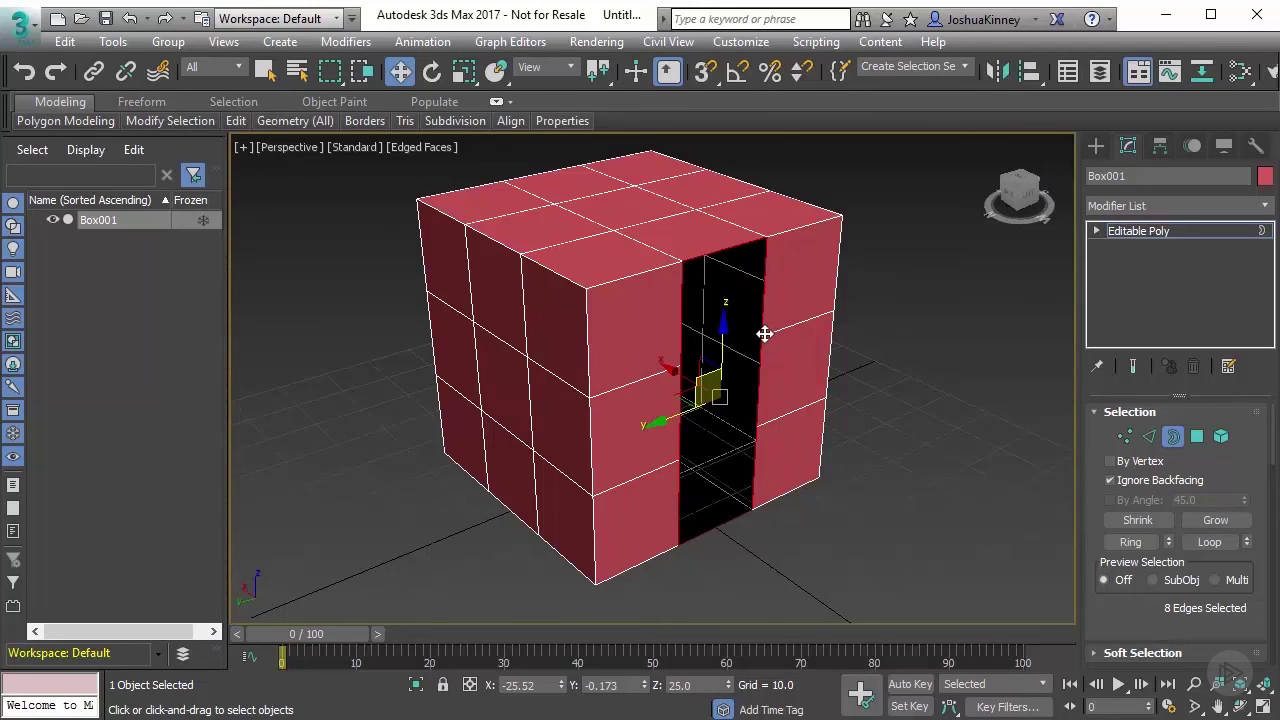
middle_click_drag(680, 366, 886, 514, "alt")
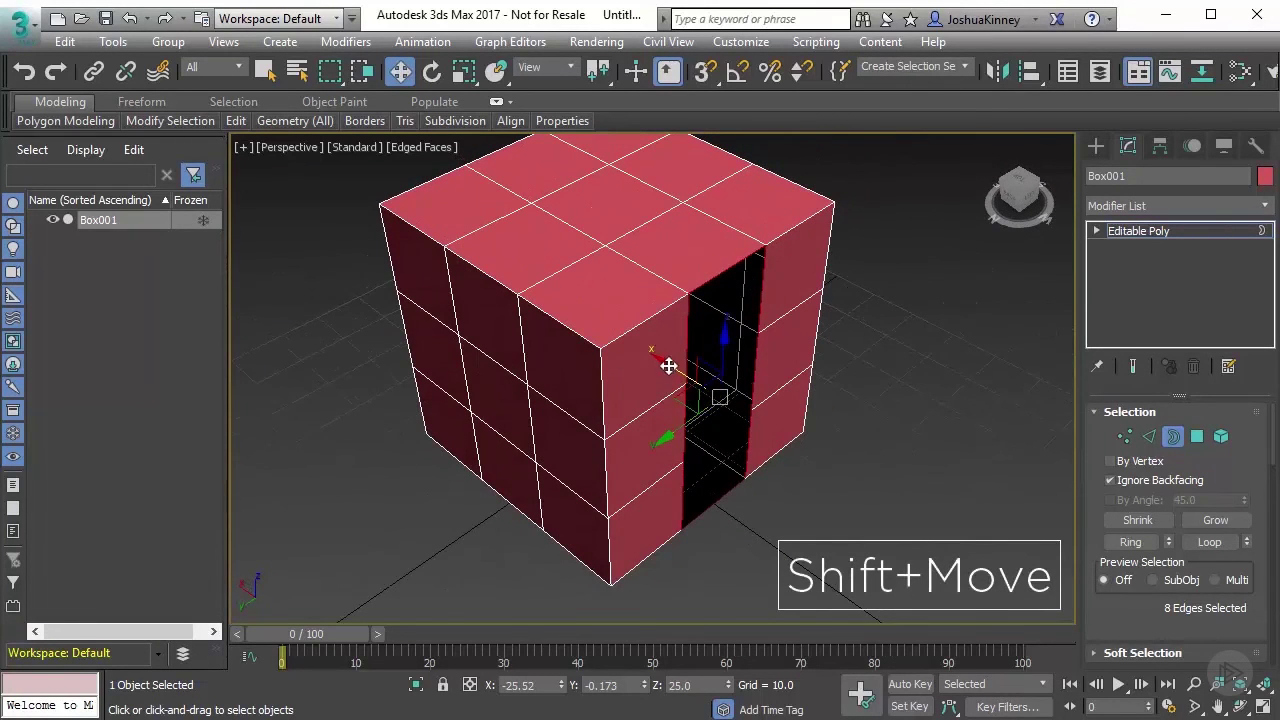
left_click_drag(668, 363, 771, 409, "shift")
middle_click_drag(771, 409, 687, 442, "alt")
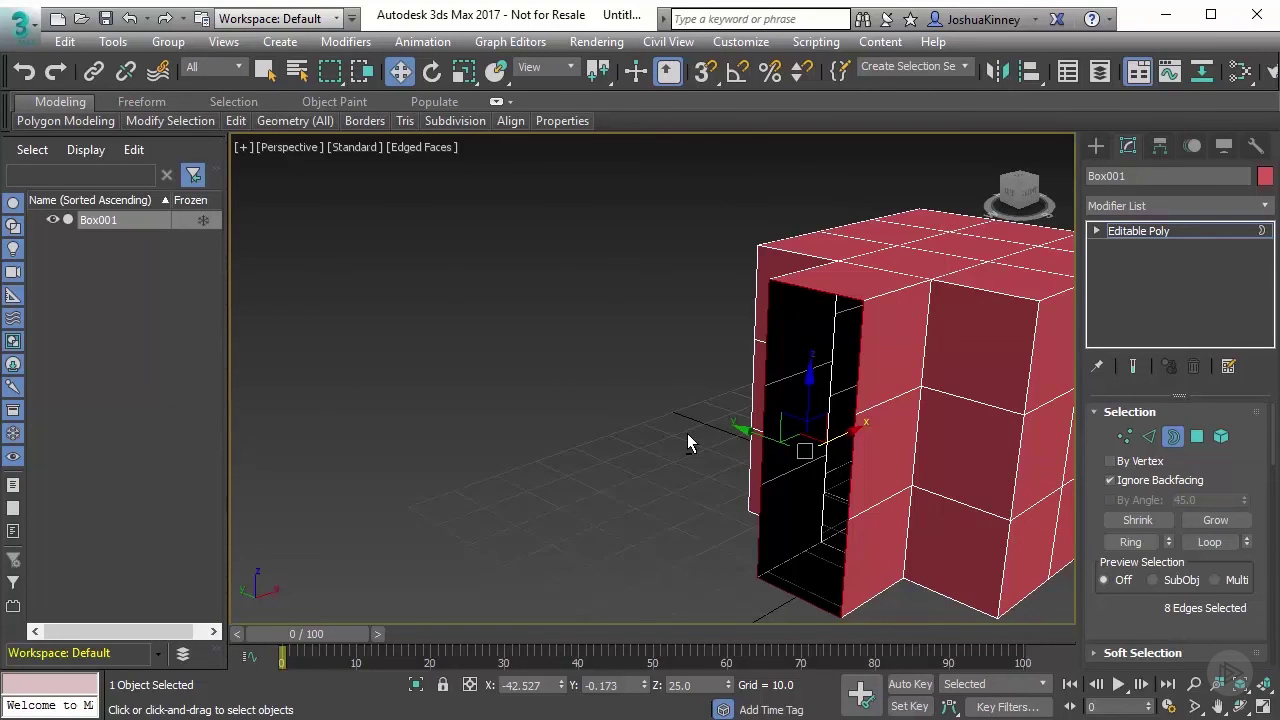
mouse_move(649, 387)
middle_mouse_down("alt")
mouse_move(684, 404)
mouse_move(794, 409)
mouse_move(630, 393)
middle_mouse_up("alt")
Select all of Box001 as a single element in Element mode.
left_click(1221, 436)
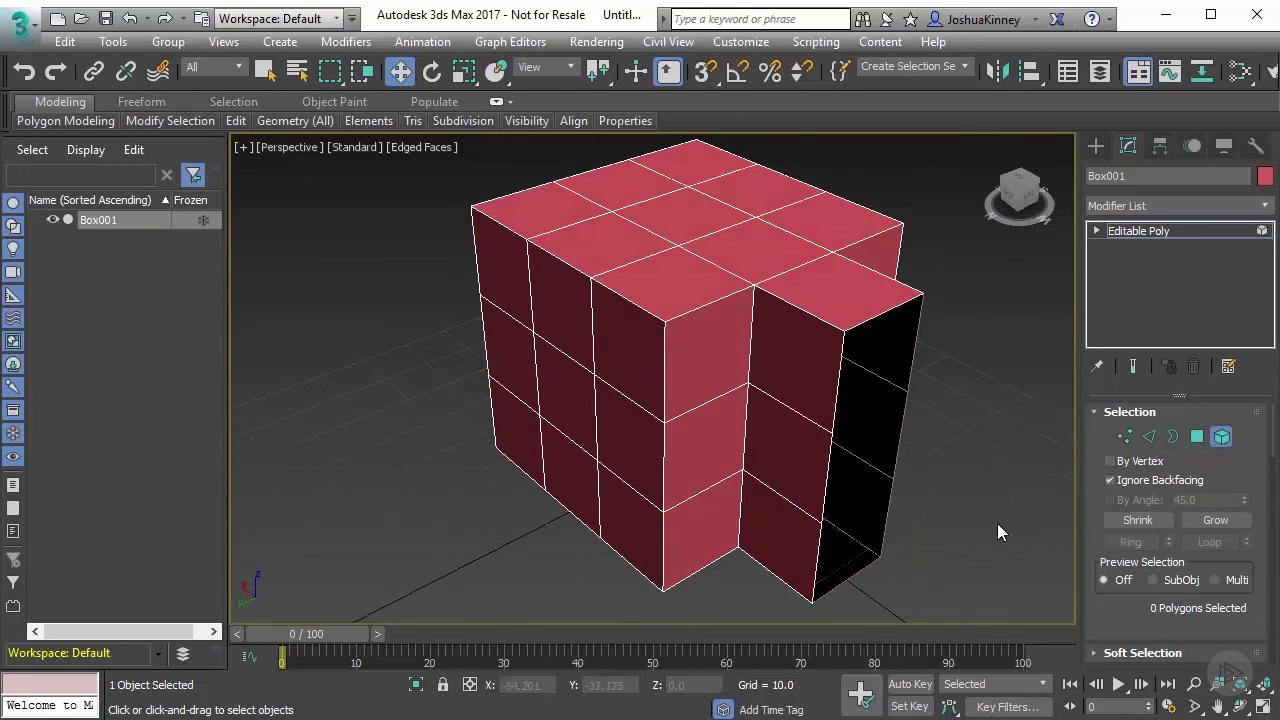
left_click(797, 344)
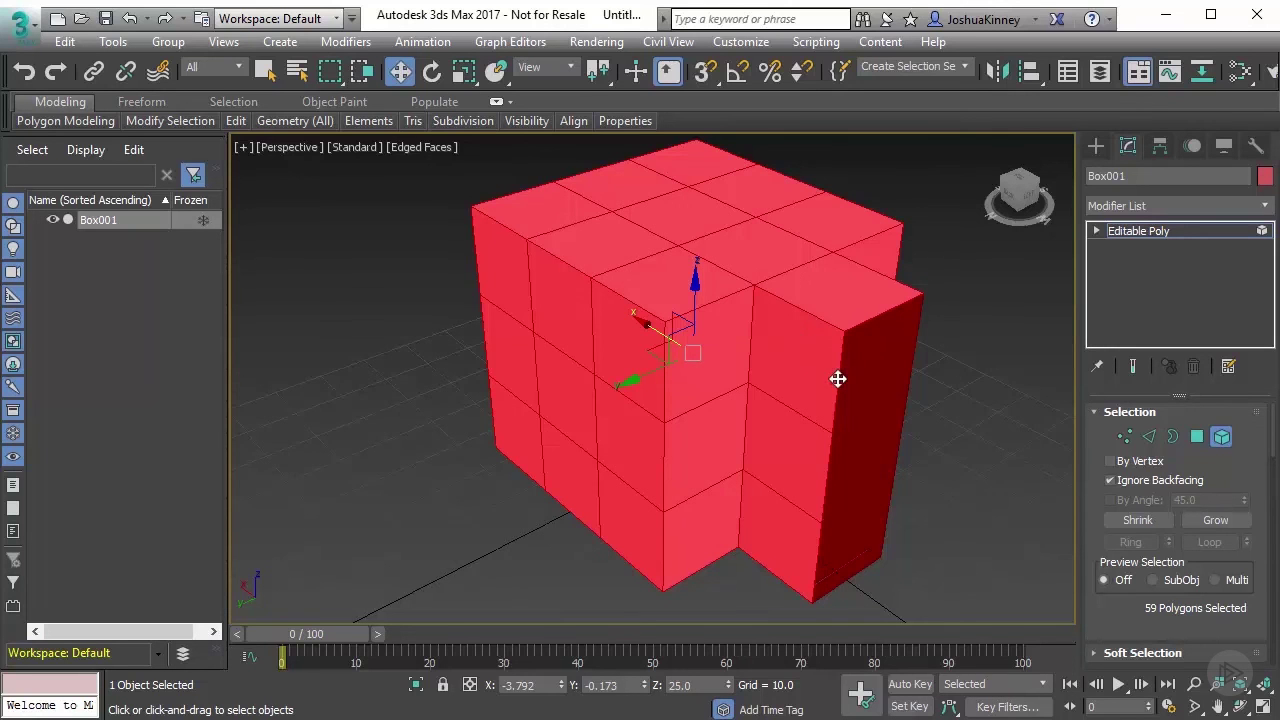
scroll(745, 430, "down", 3)
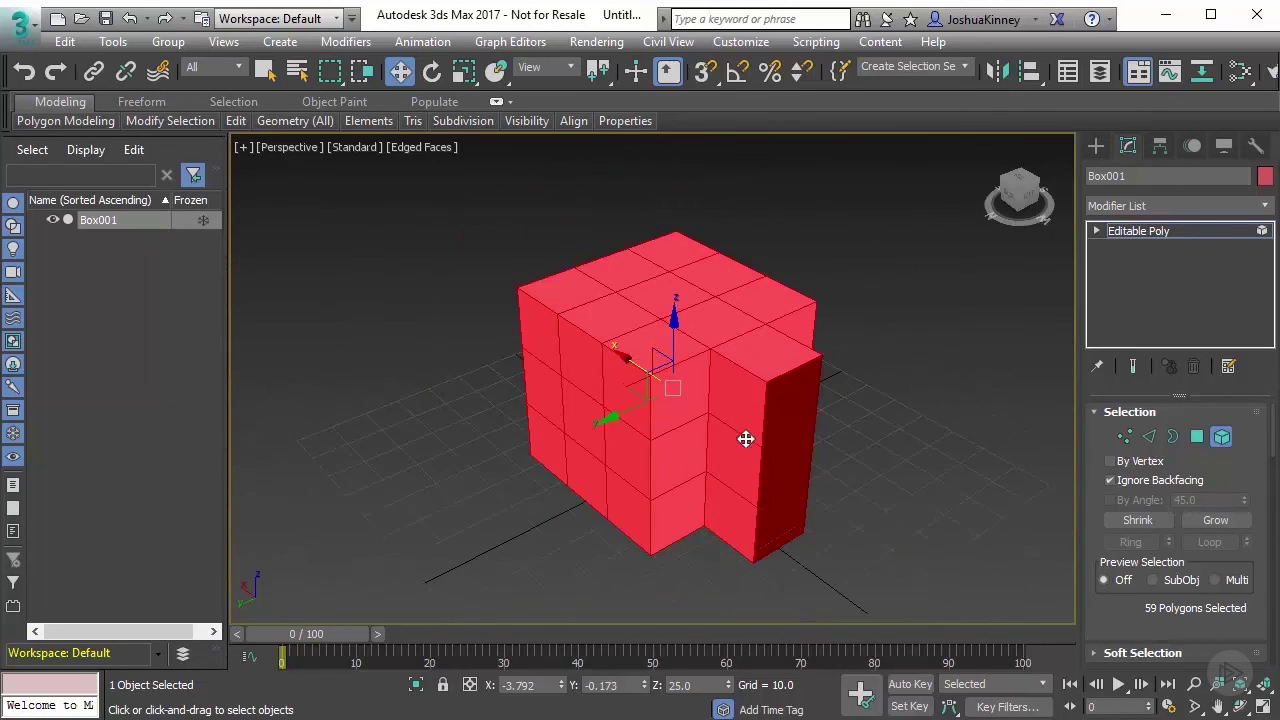